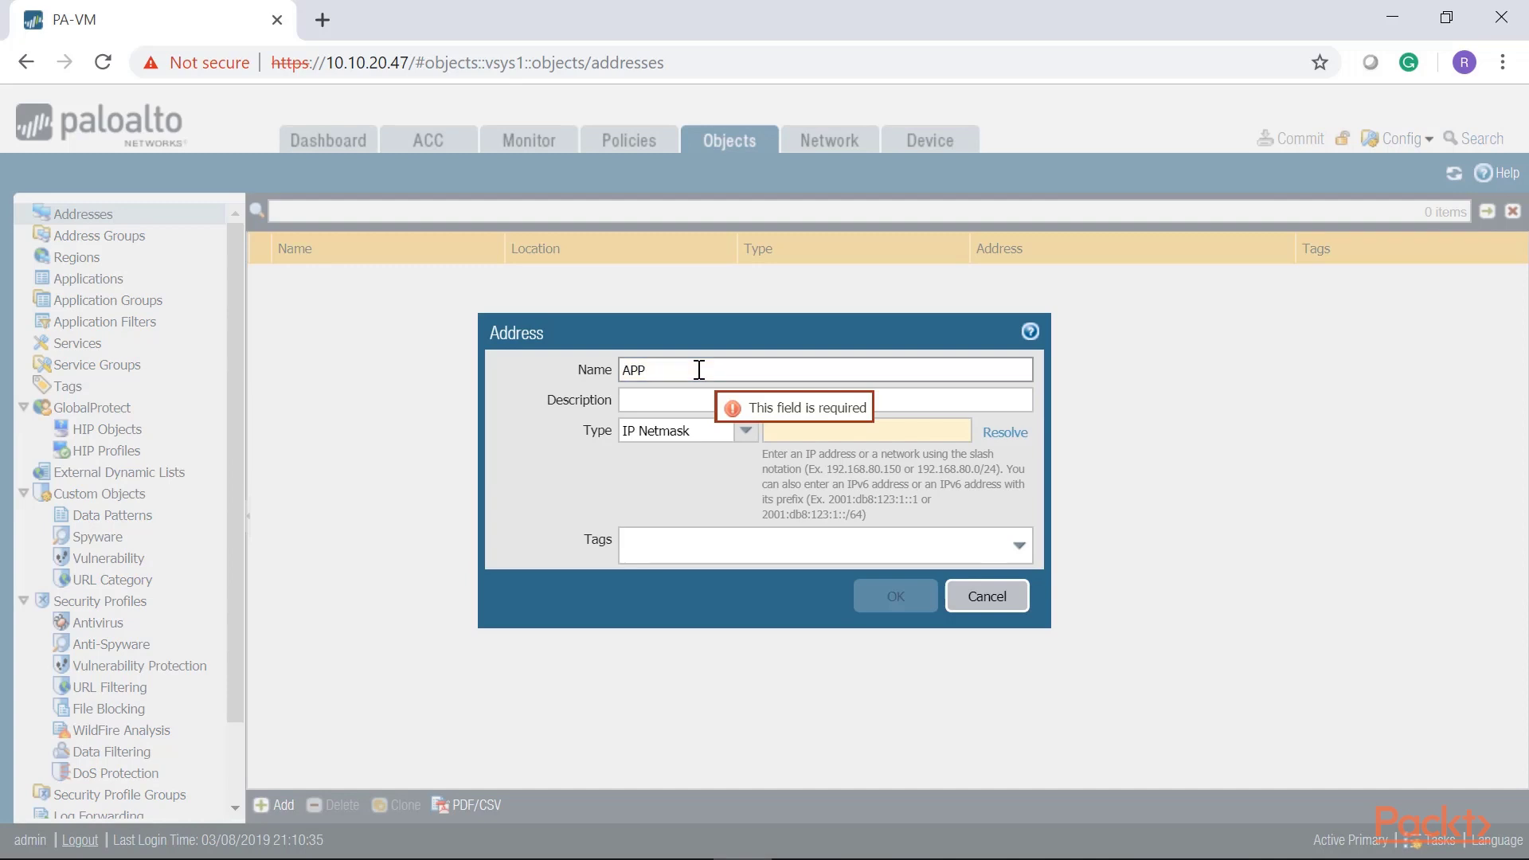
Step: Set the IP netmask of the new APP1 address object to 10.211.43.44
{"action": "left_click", "coordinate": [790, 430]}
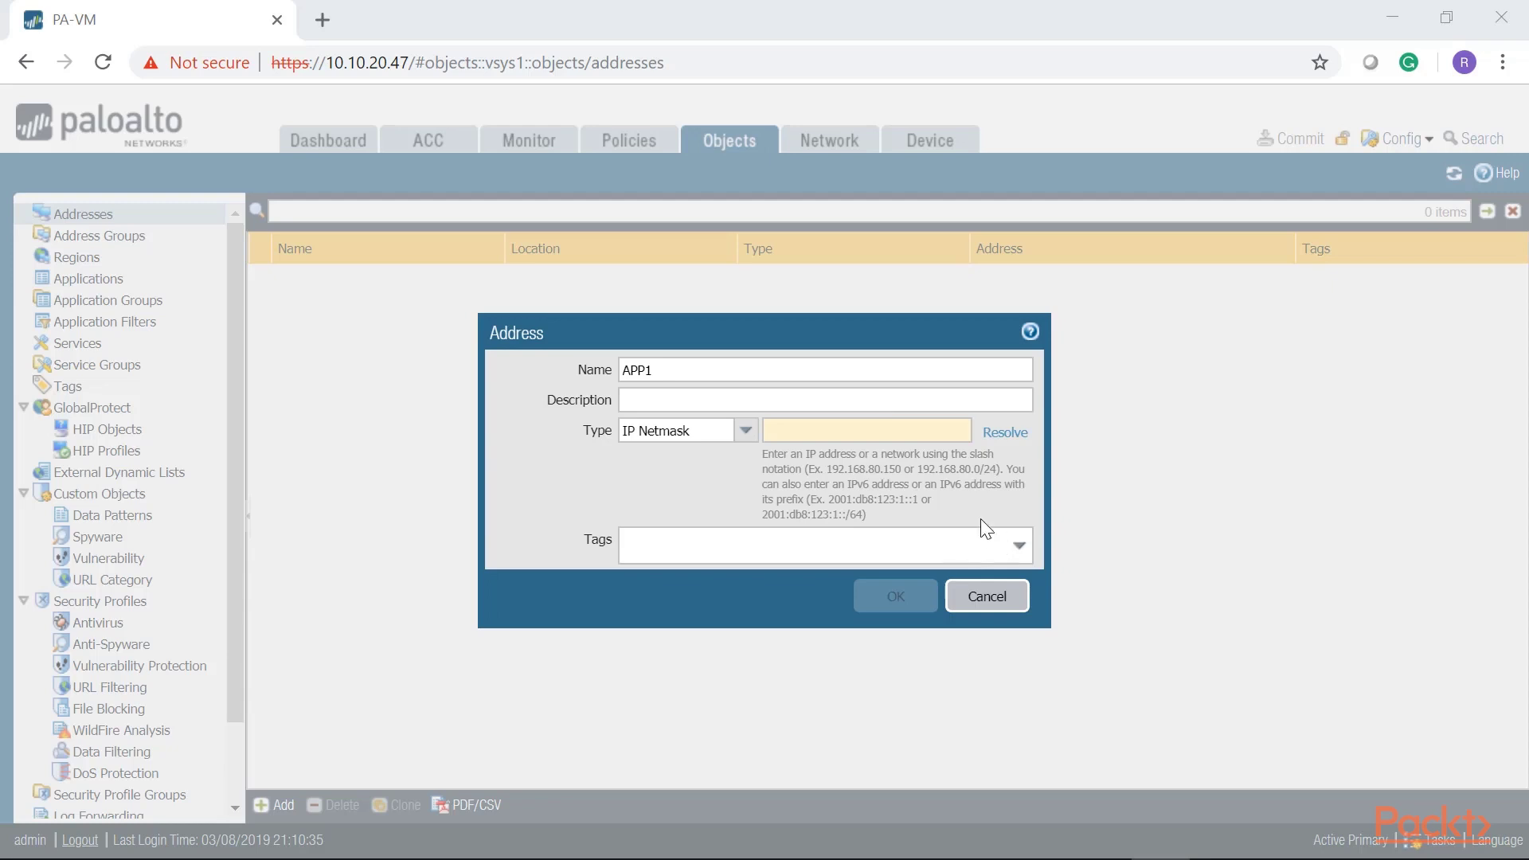
{"action": "right_click", "coordinate": [893, 430]}
{"action": "left_click", "coordinate": [960, 618]}
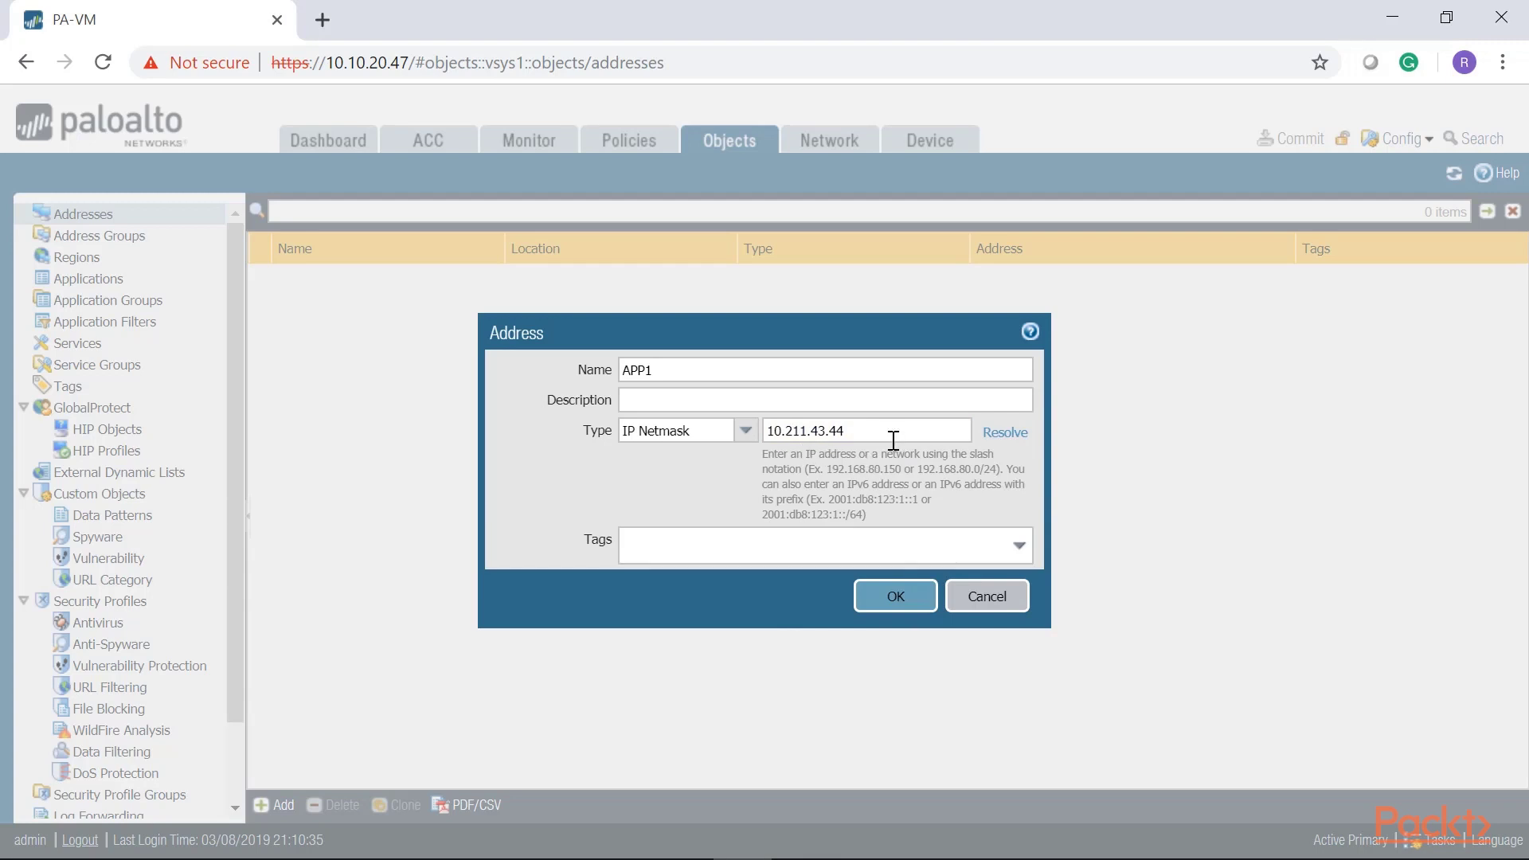
Step: Try the network notation 10.211.43.0/24 as the IP netmask, and restore the host address 10.211.43.44
{"action": "left_click_drag", "start_coordinate": [998, 469], "coordinate": [916, 468]}
{"action": "left_click_drag", "start_coordinate": [866, 430], "coordinate": [831, 430]}
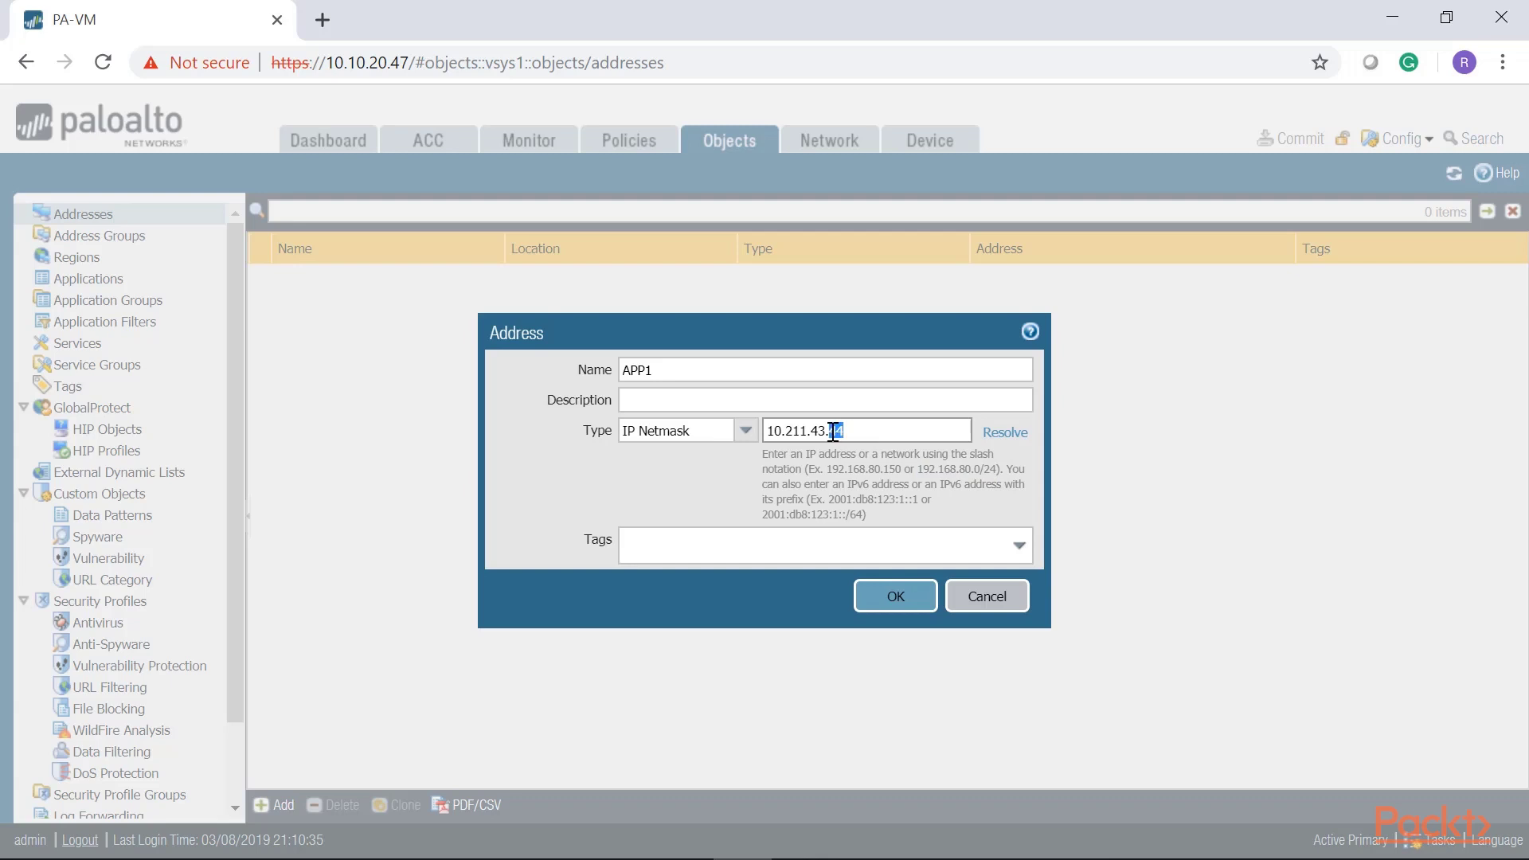
{"action": "type", "text": "0/24"}
{"action": "left_click_drag", "start_coordinate": [862, 434], "coordinate": [831, 431]}
{"action": "type", "text": "44"}
Step: Rename the APP1 address object as eCommerce-APP1 and save it
{"action": "left_click", "coordinate": [708, 371]}
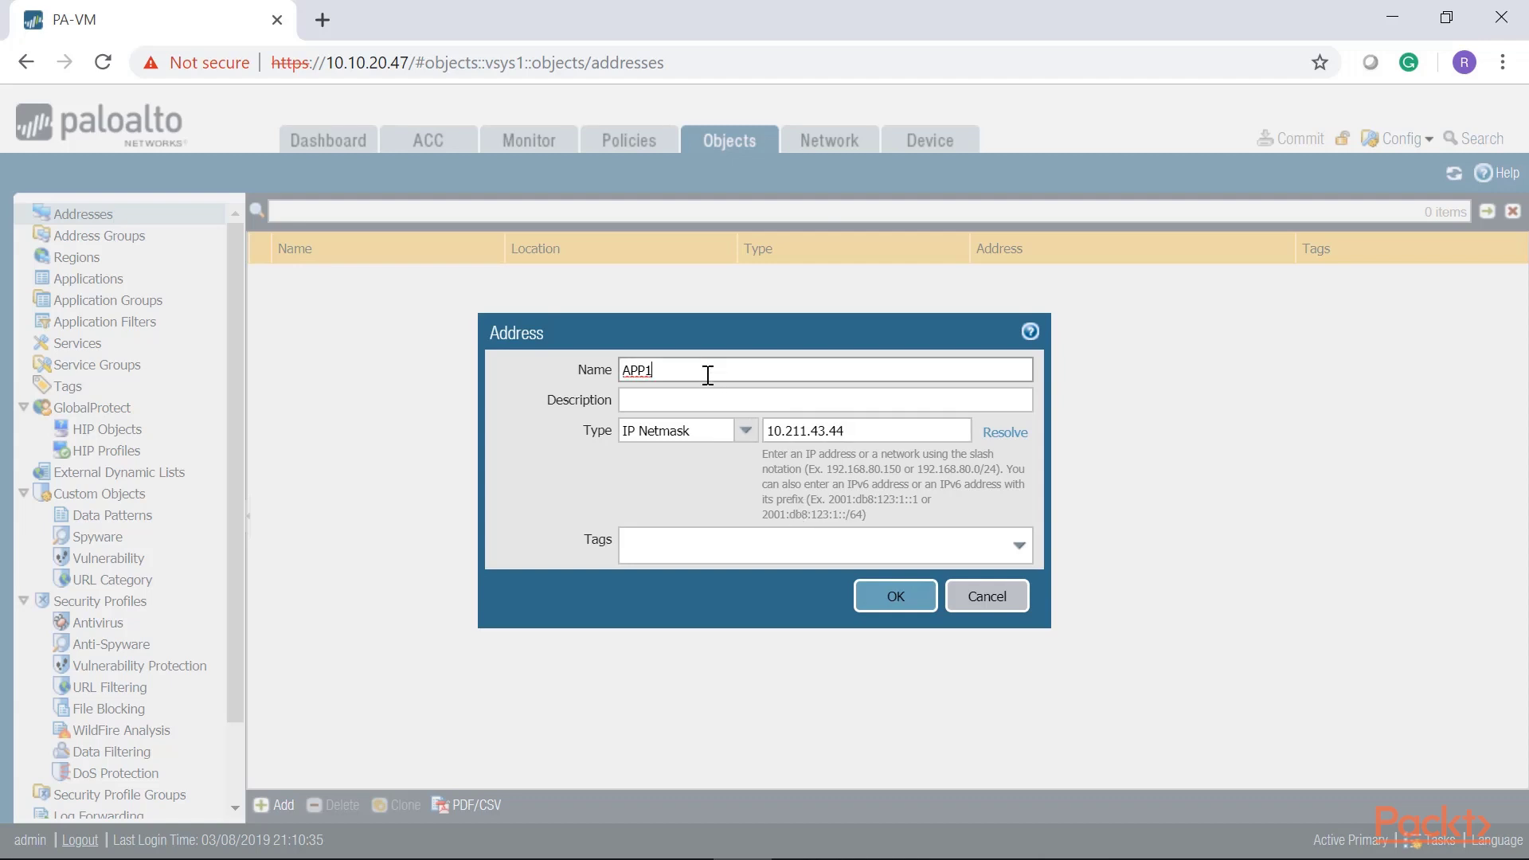
{"action": "left_click_drag", "start_coordinate": [662, 370], "coordinate": [582, 371]}
{"action": "left_click", "coordinate": [679, 372]}
{"action": "type", "text": "eComerce-"}
{"action": "left_click", "coordinate": [903, 603]}
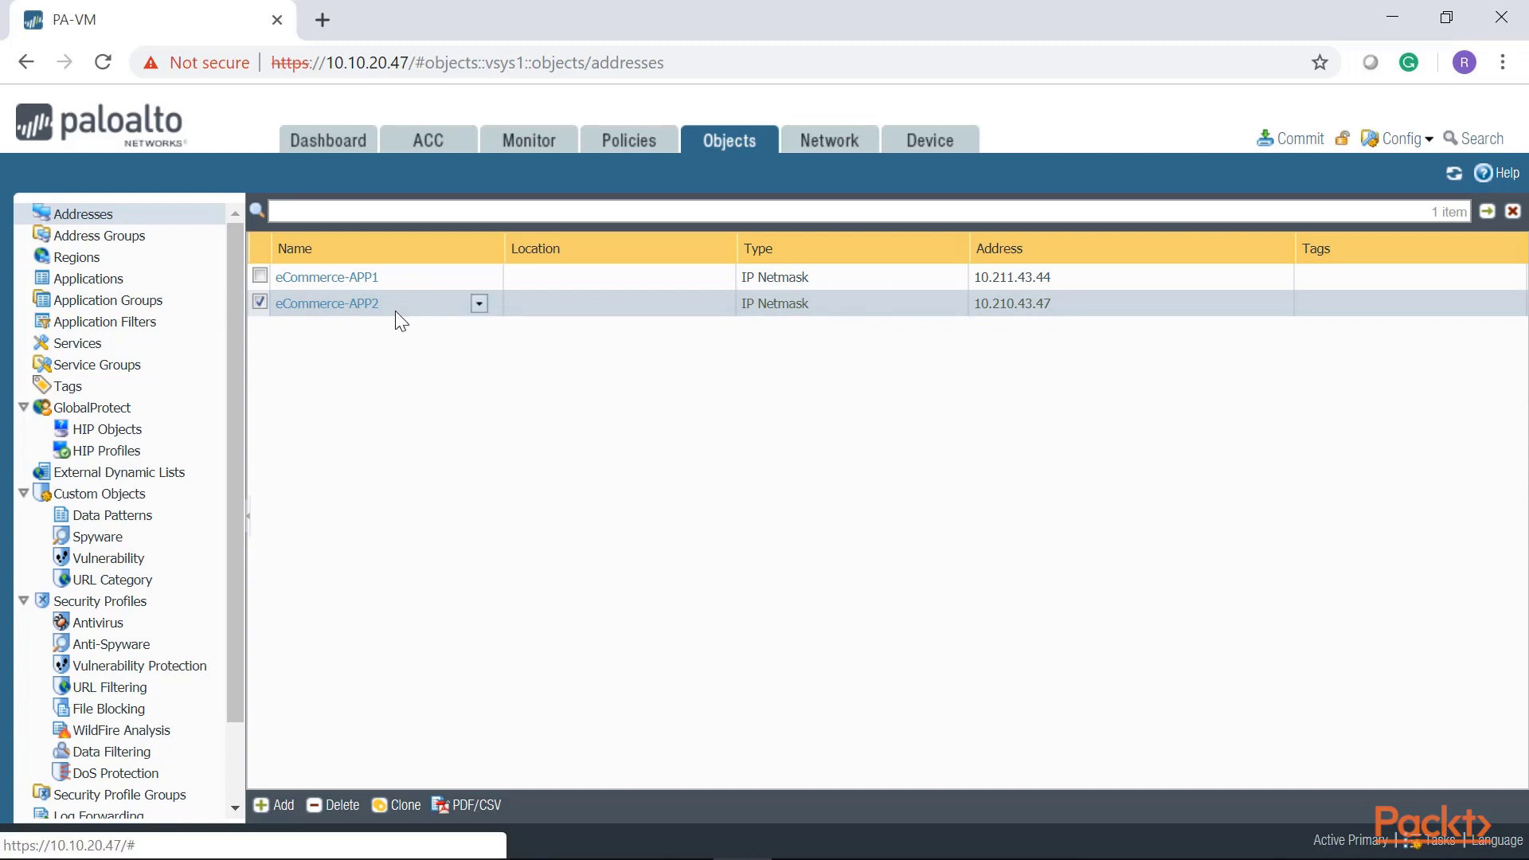
Step: Clone the eCommerce-APP2 address and change the copy's name to eCommerce-APP3 and its IP netmask to 10.210.43.48
{"action": "left_click", "coordinate": [398, 806]}
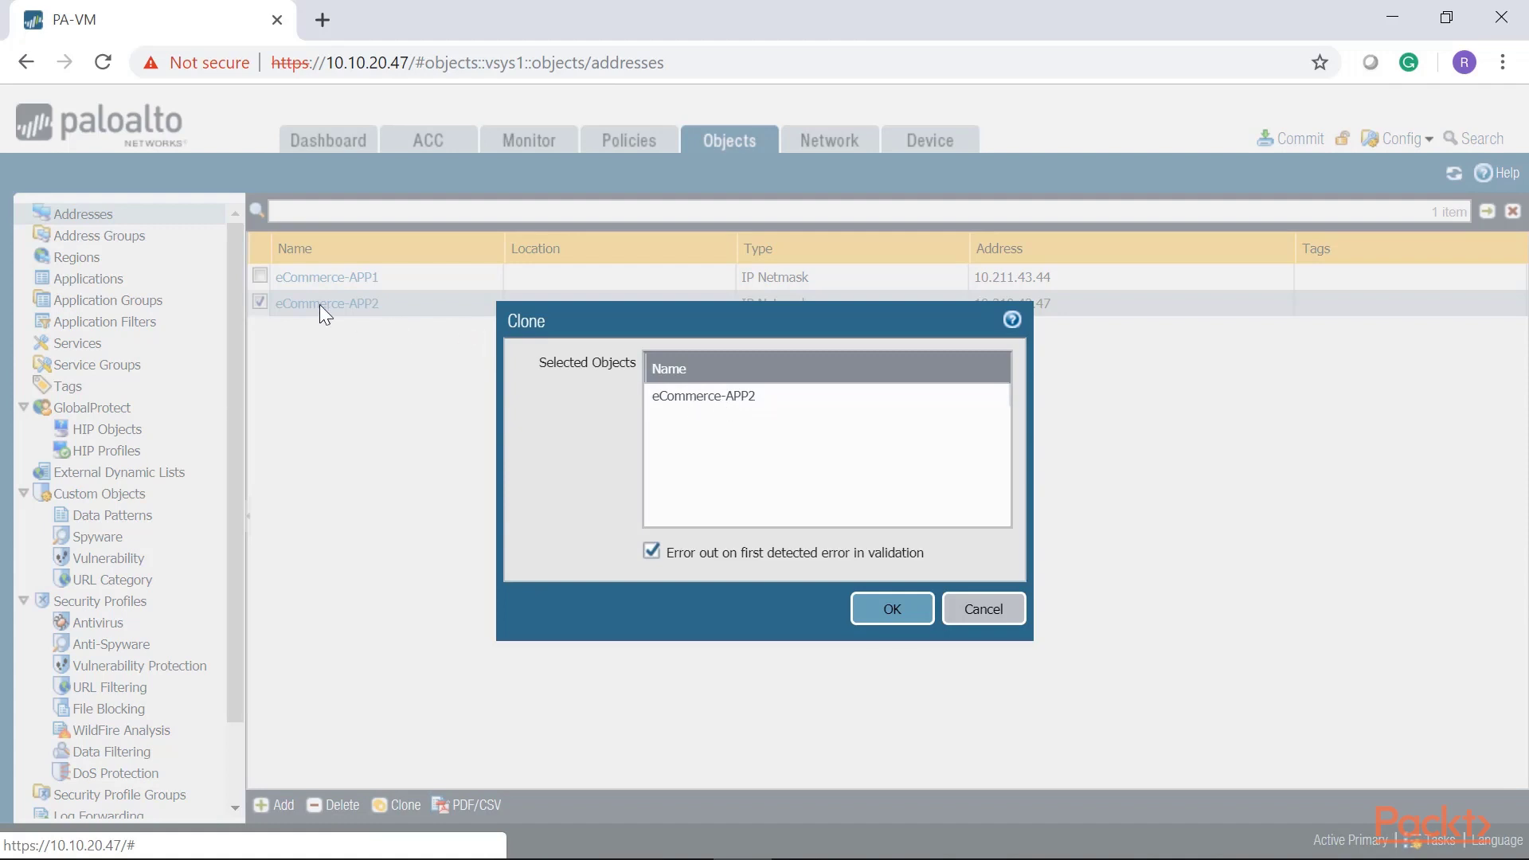
{"action": "left_click", "coordinate": [890, 610]}
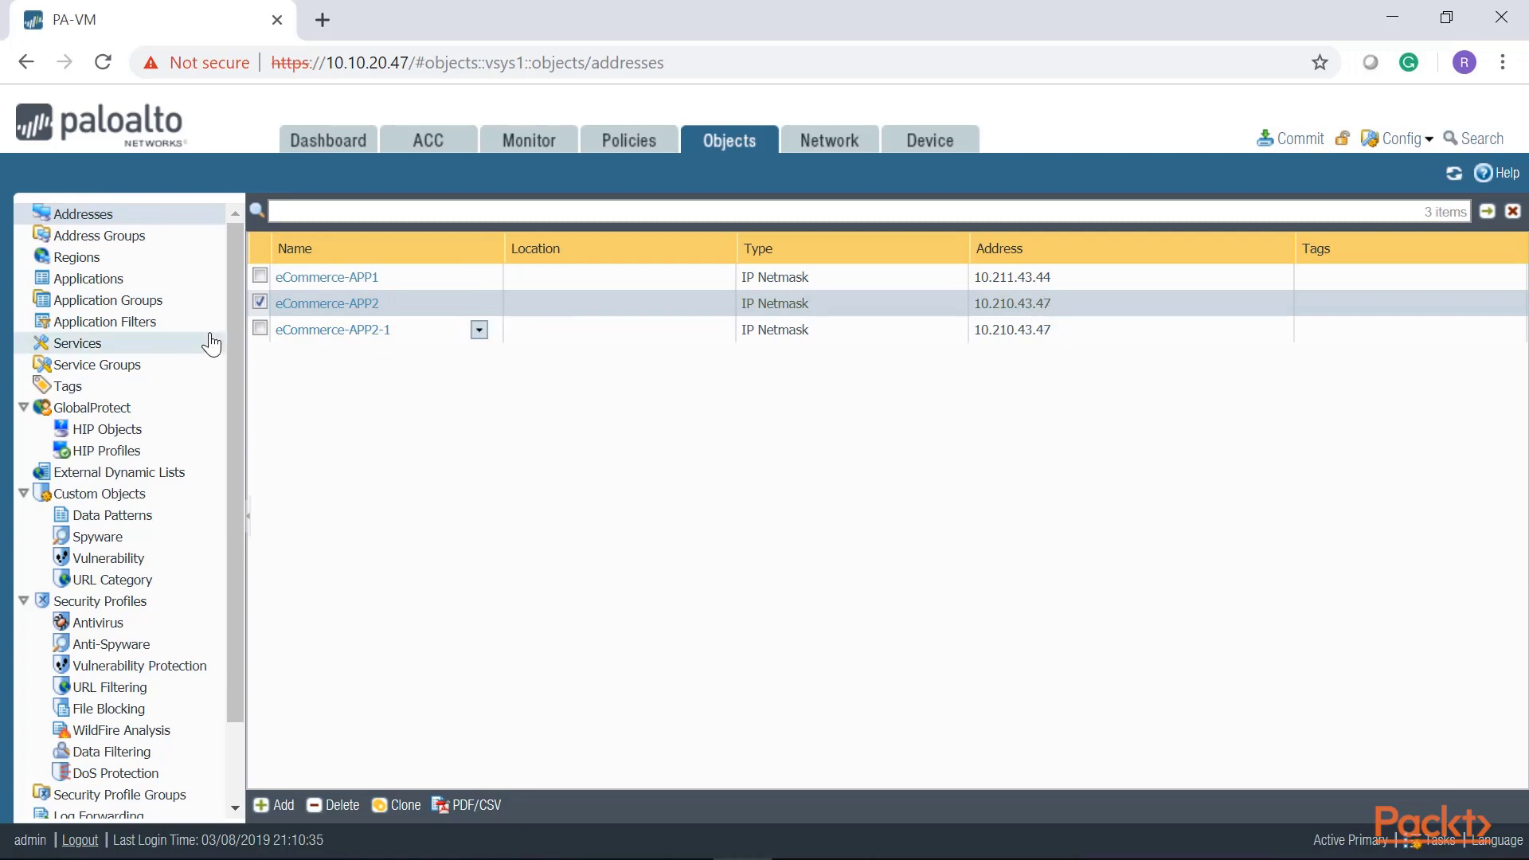
{"action": "left_click", "coordinate": [333, 330]}
{"action": "left_click_drag", "start_coordinate": [719, 370], "coordinate": [785, 372]}
{"action": "type", "text": "3"}
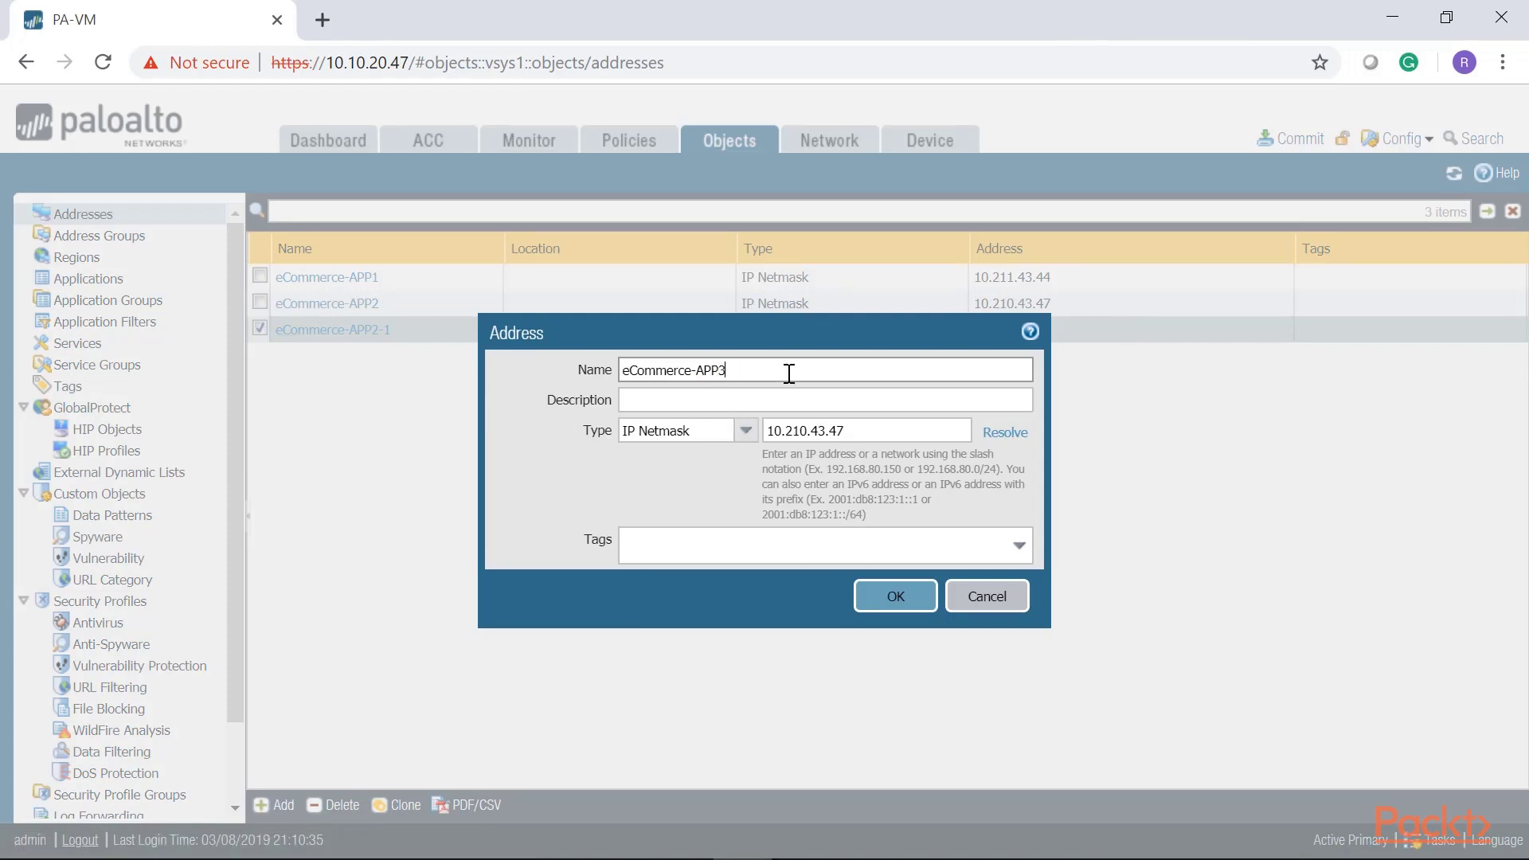
{"action": "left_click_drag", "start_coordinate": [847, 430], "coordinate": [839, 428]}
{"action": "type", "text": "8"}
{"action": "left_click", "coordinate": [896, 599]}
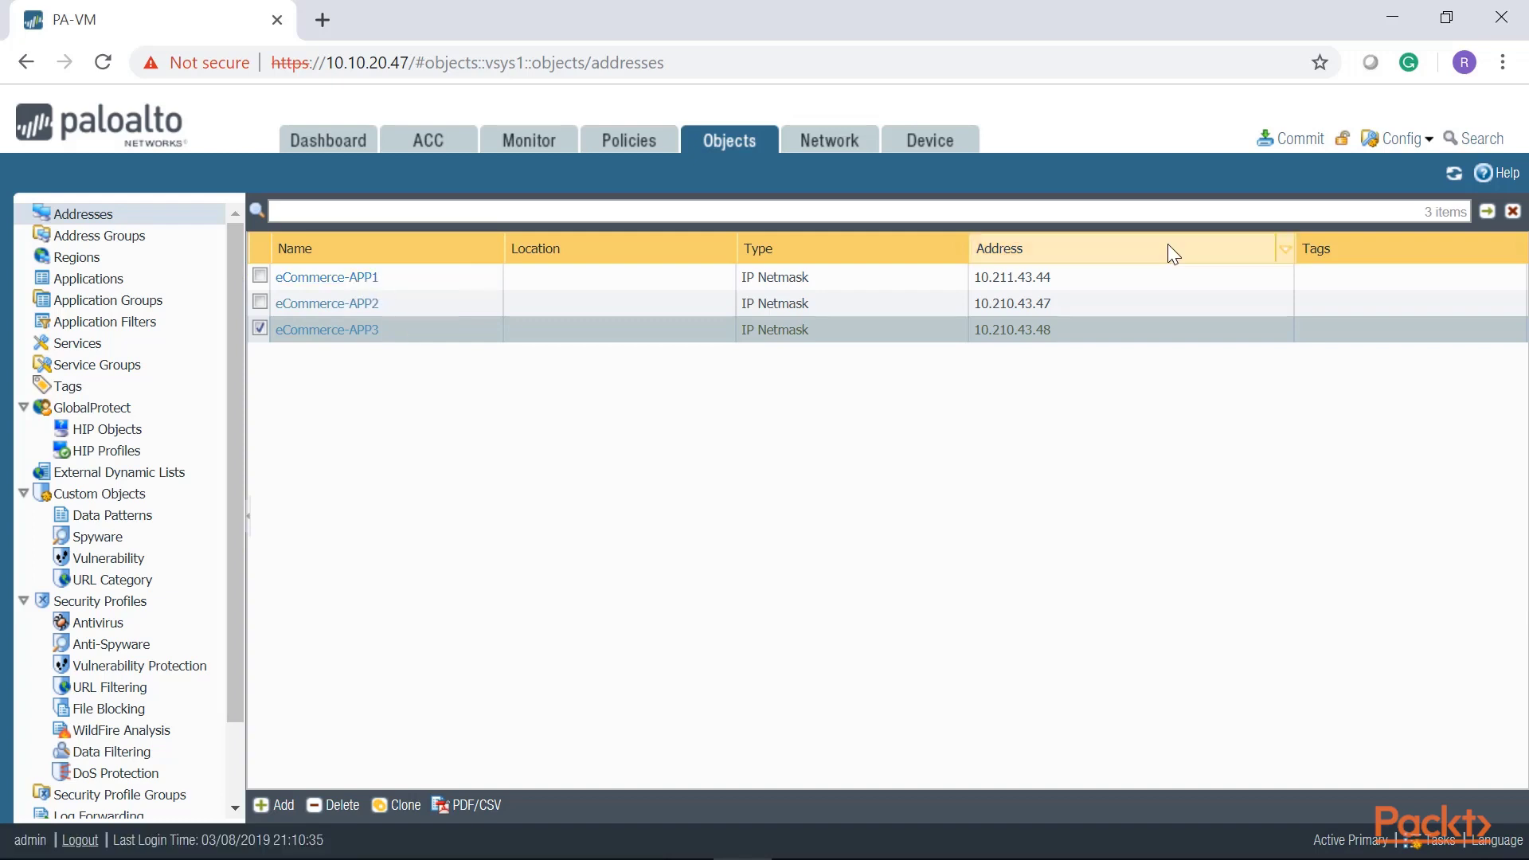
Step: Commit the eCommerce application server addresses to the firewall configuration and dismiss the commit status
{"action": "left_click", "coordinate": [1286, 142]}
{"action": "left_click", "coordinate": [967, 749]}
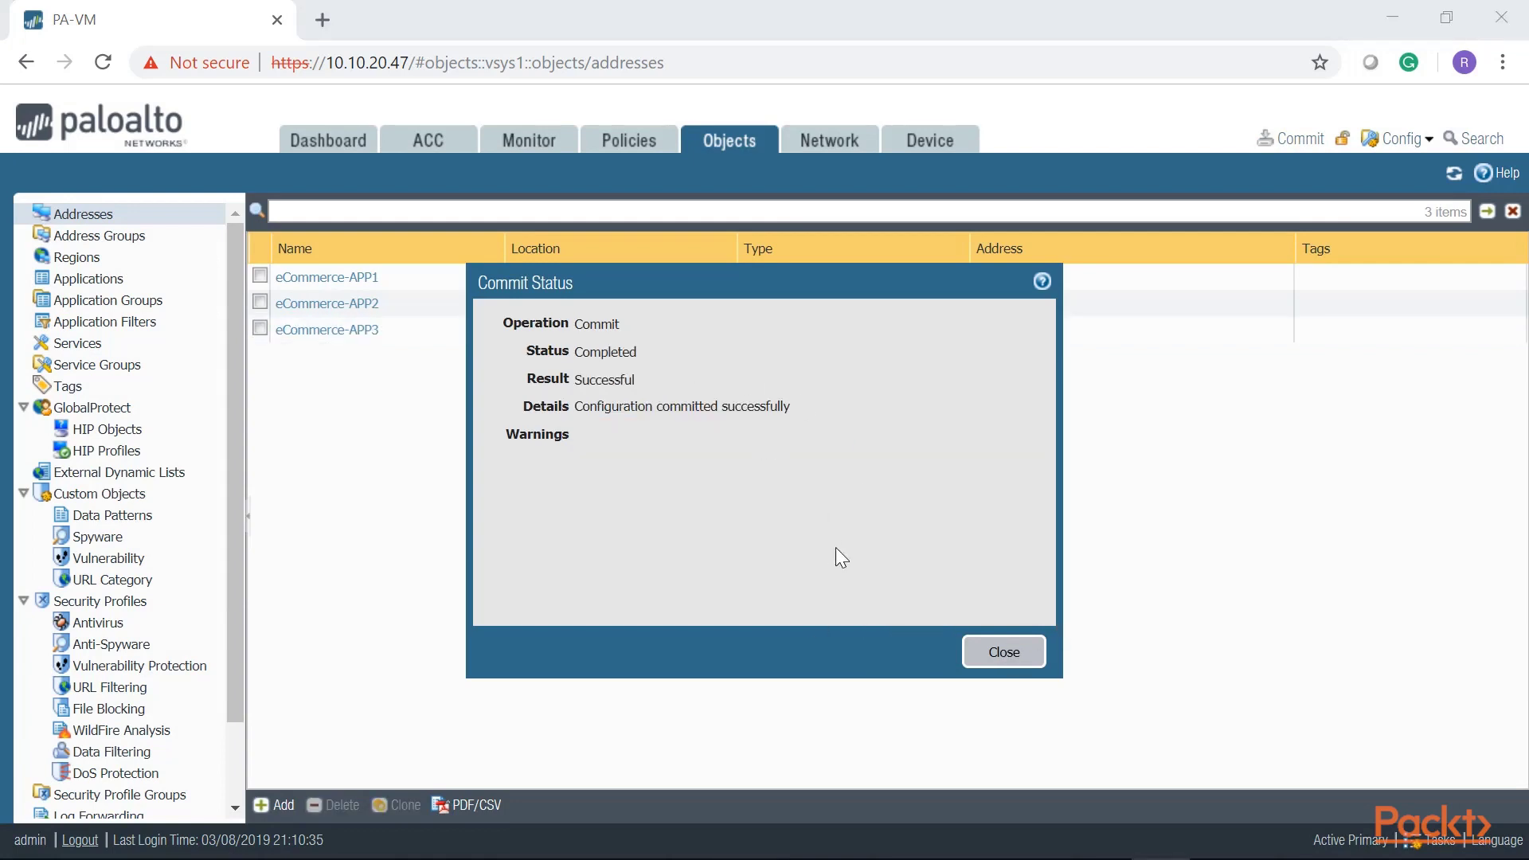
{"action": "left_click", "coordinate": [1005, 653]}
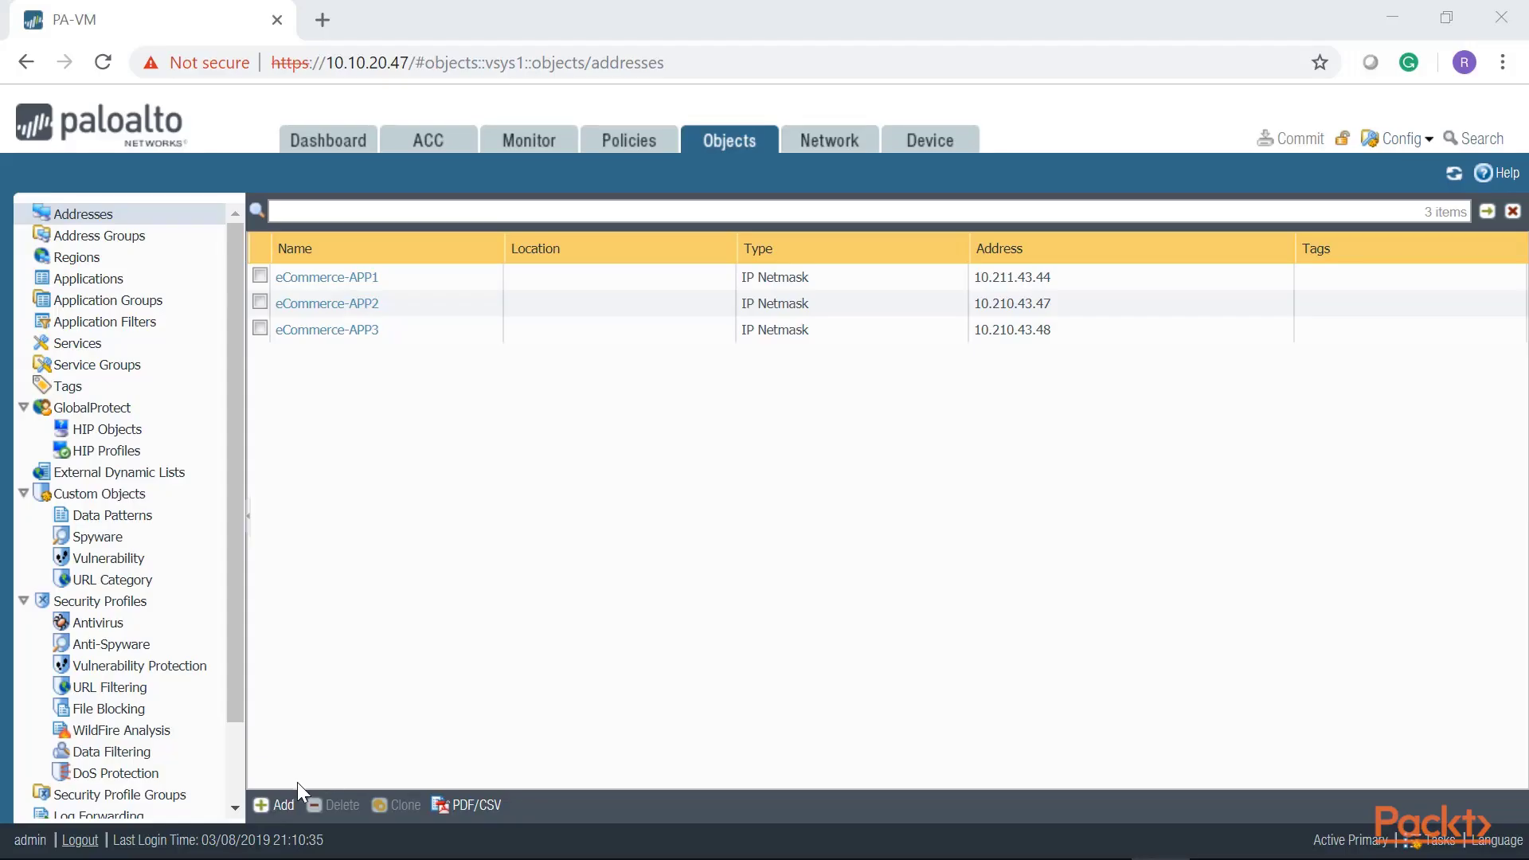
Step: Create an address object named eCommerce-Web1 with the IP netmask 10.10.254.44
{"action": "left_click", "coordinate": [281, 806]}
{"action": "type", "text": "eCommerce-Web1"}
{"action": "right_click", "coordinate": [793, 431]}
{"action": "left_click", "coordinate": [842, 619]}
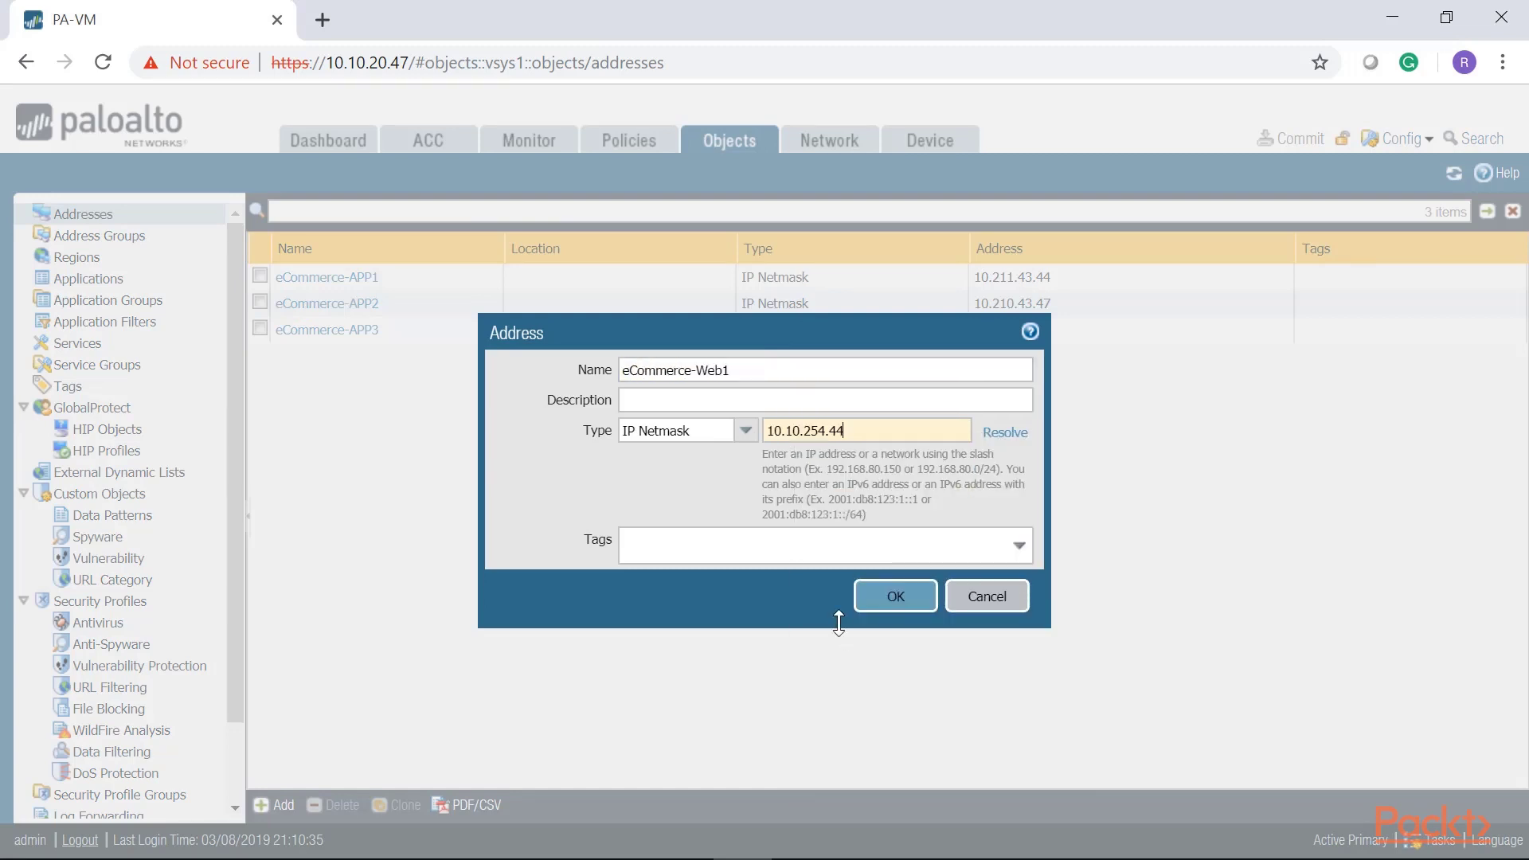
{"action": "left_click", "coordinate": [895, 597]}
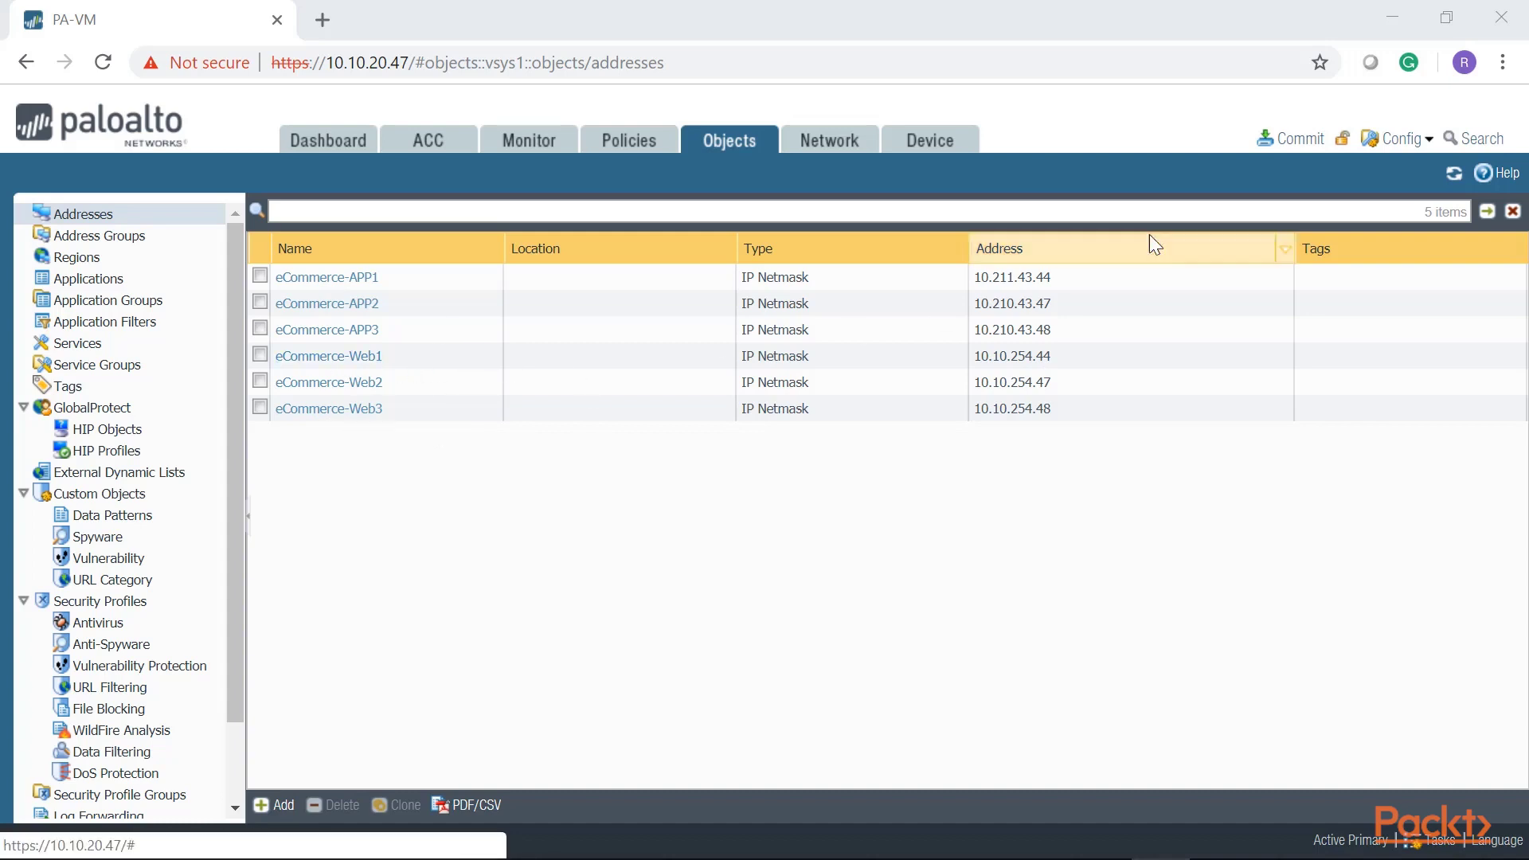
Step: Commit the eCommerce web server addresses to the firewall configuration and dismiss the commit status
{"action": "left_click", "coordinate": [1292, 139]}
{"action": "left_click", "coordinate": [982, 743]}
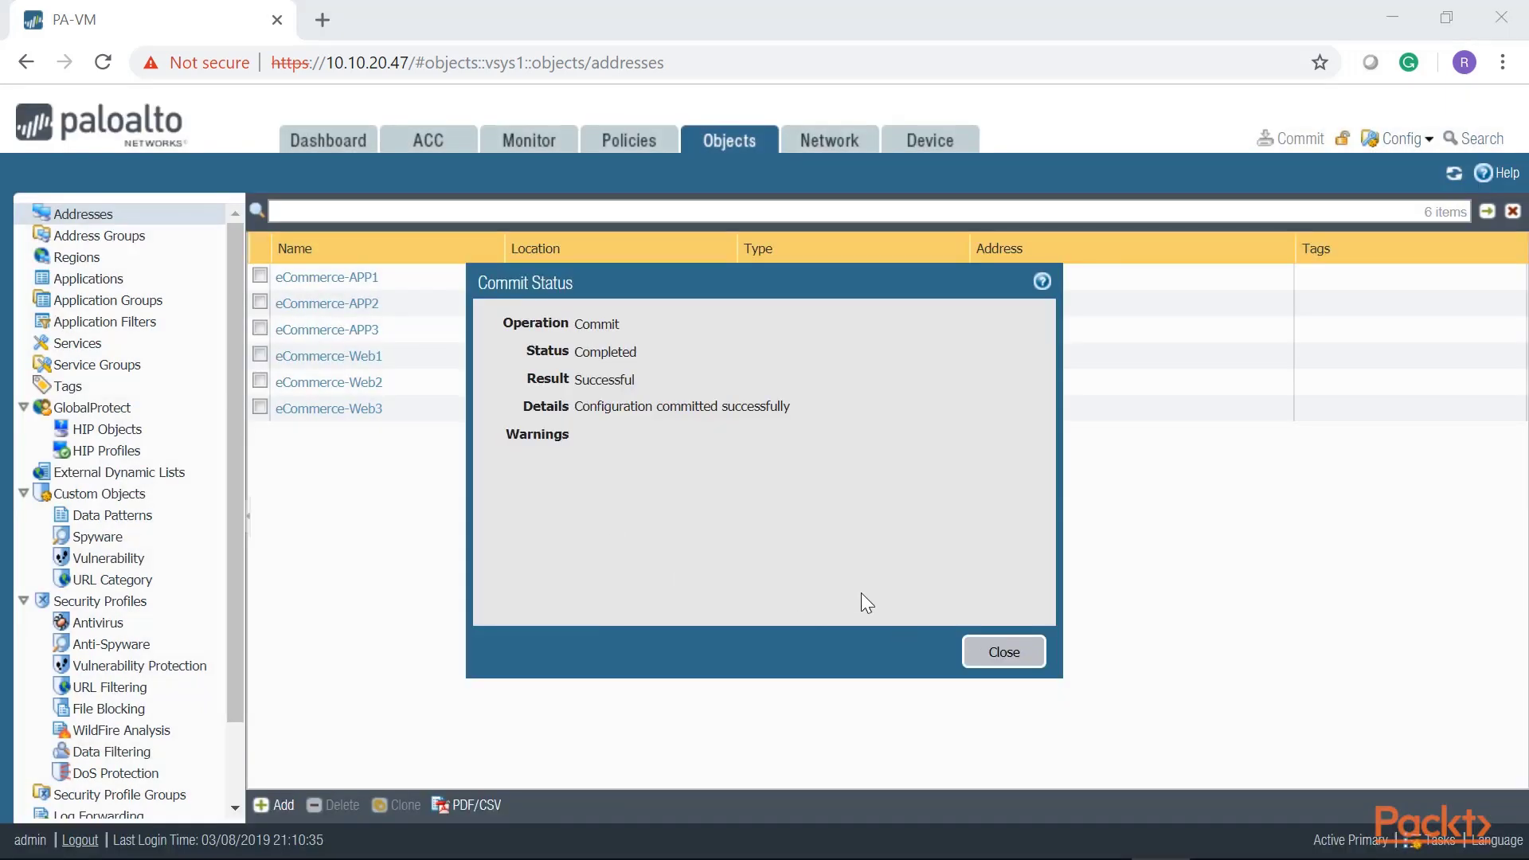
{"action": "left_click", "coordinate": [1002, 651]}
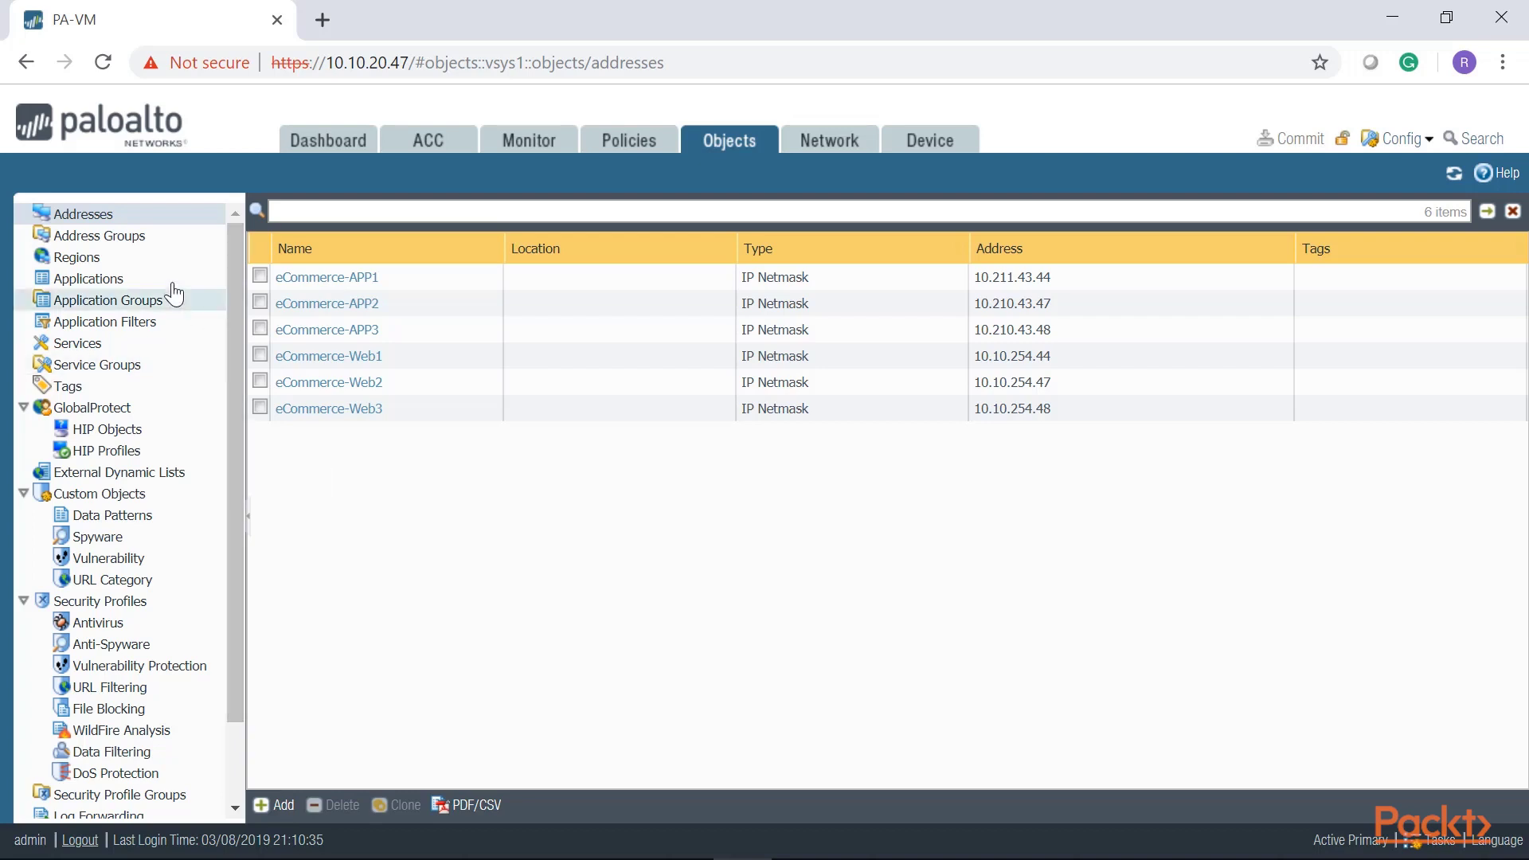
Step: Start a new address group in Address Groups and name it eCommerce-AppServers
{"action": "left_click", "coordinate": [132, 236]}
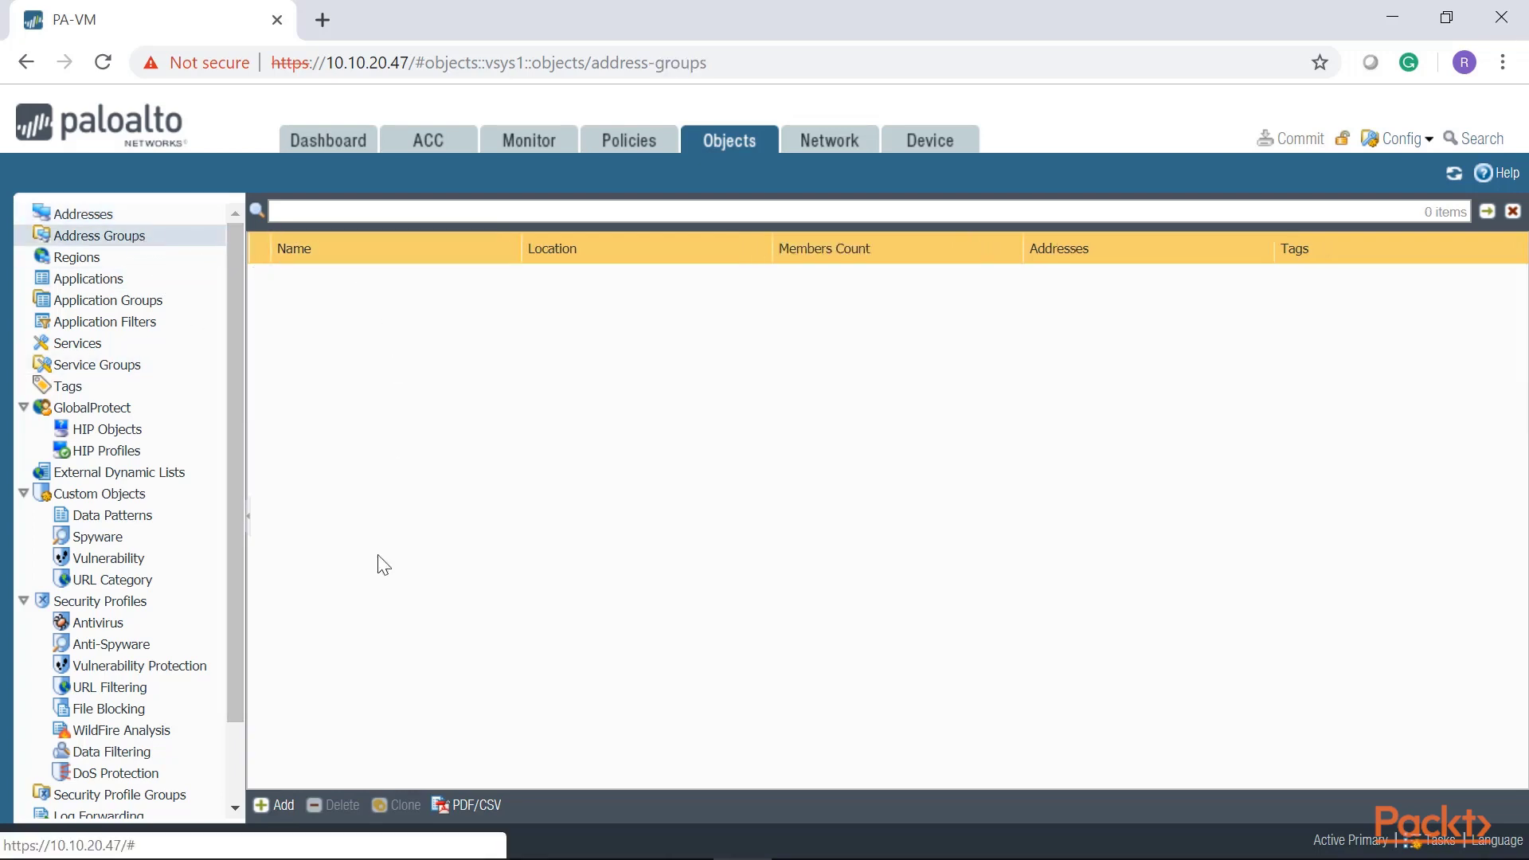
{"action": "left_click", "coordinate": [273, 805]}
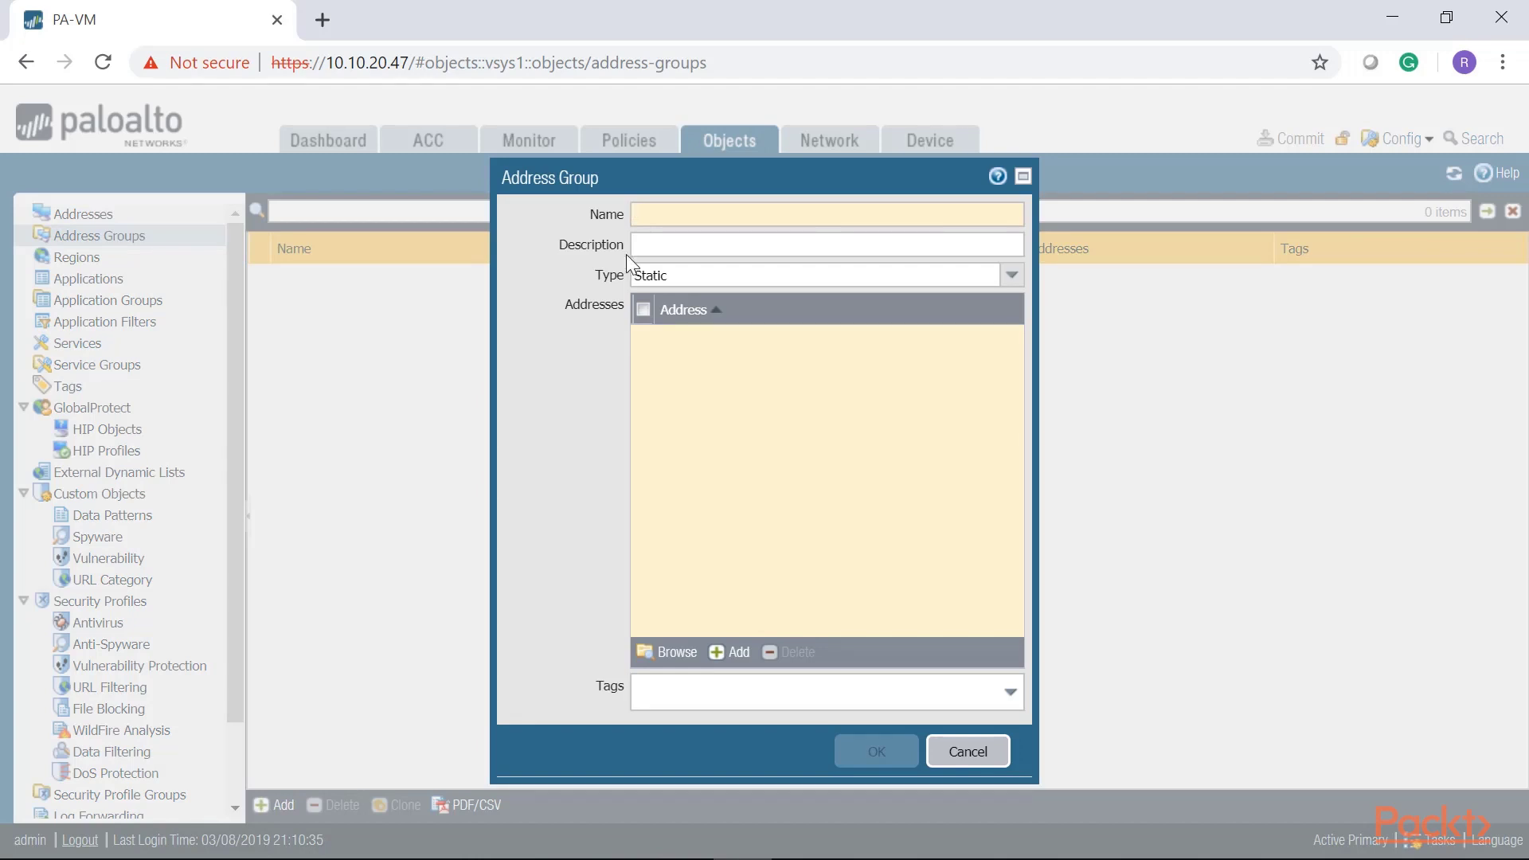
{"action": "type", "text": "eC"}
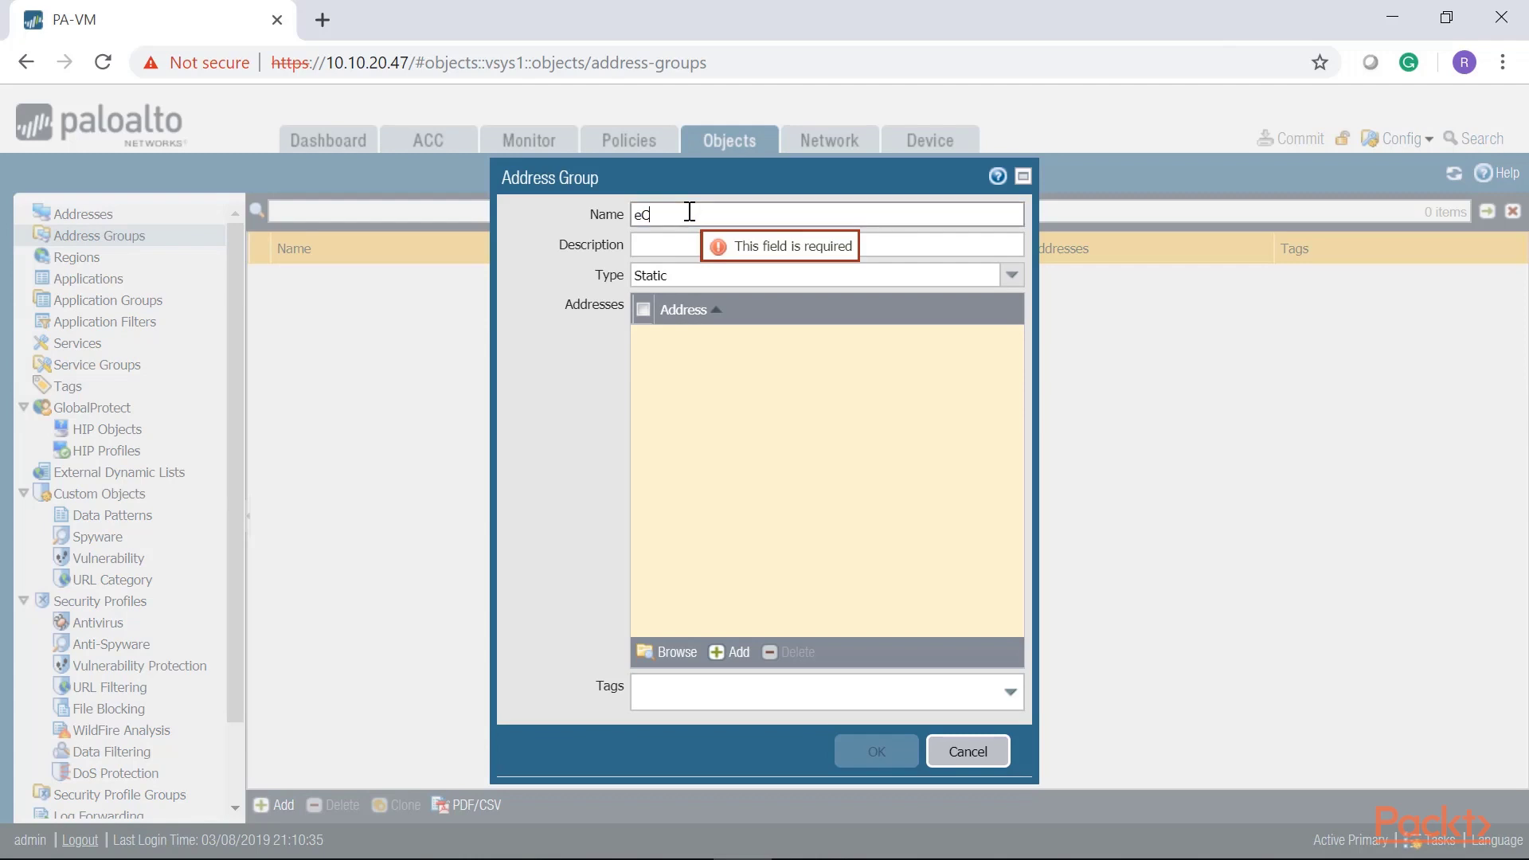
{"action": "type", "text": "ommerce-AppServers"}
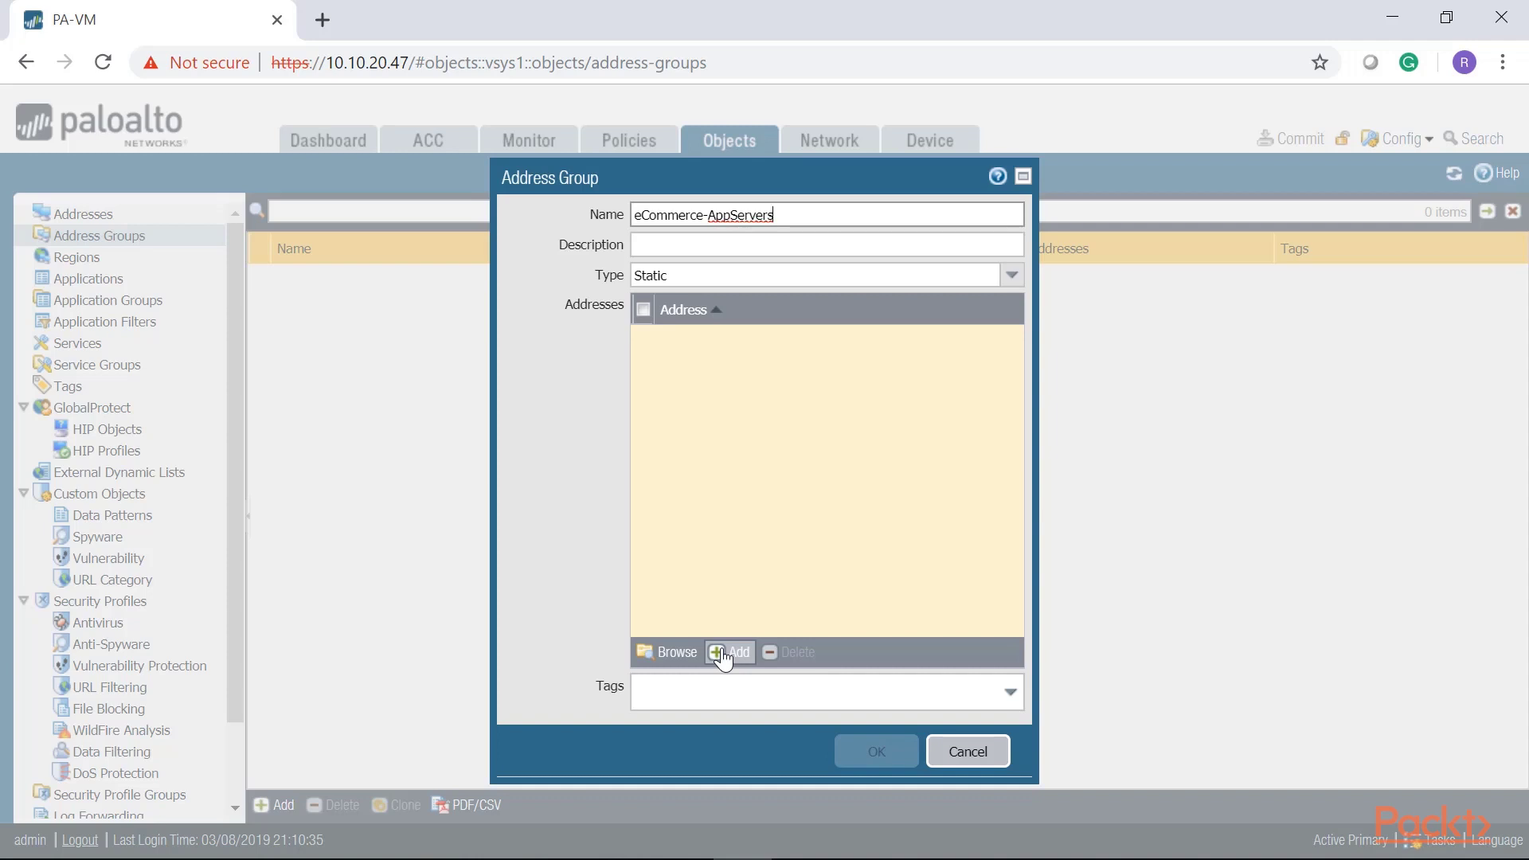
Step: Add eCommerce-APP1, eCommerce-APP2 and eCommerce-APP3 as members of the static group and save it
{"action": "left_click", "coordinate": [723, 655]}
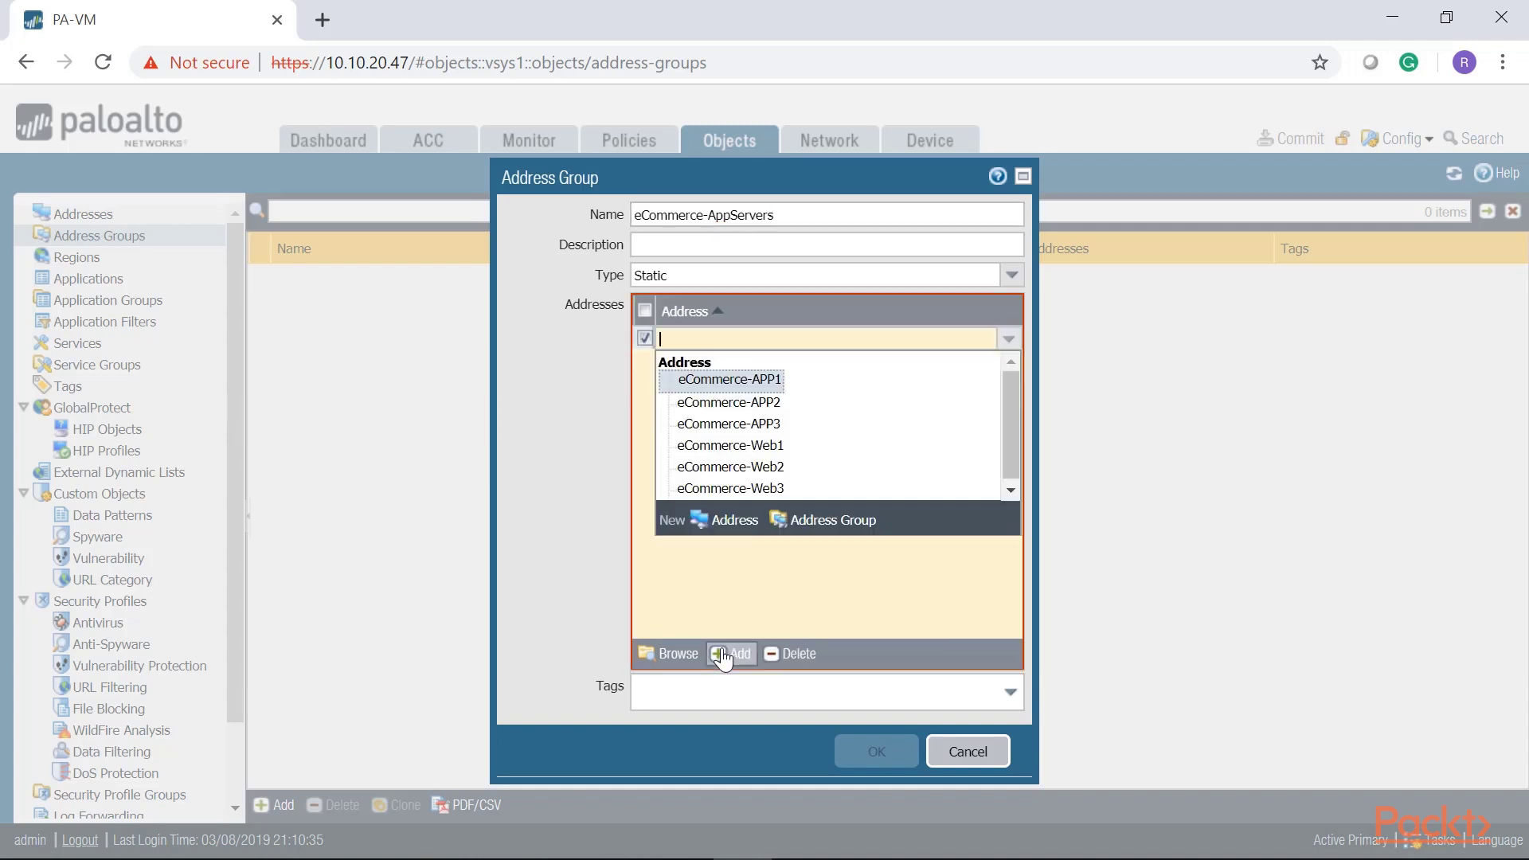
{"action": "left_click", "coordinate": [758, 380]}
{"action": "left_click", "coordinate": [730, 653]}
{"action": "left_click", "coordinate": [757, 422]}
{"action": "left_click", "coordinate": [729, 652]}
{"action": "left_click", "coordinate": [770, 468]}
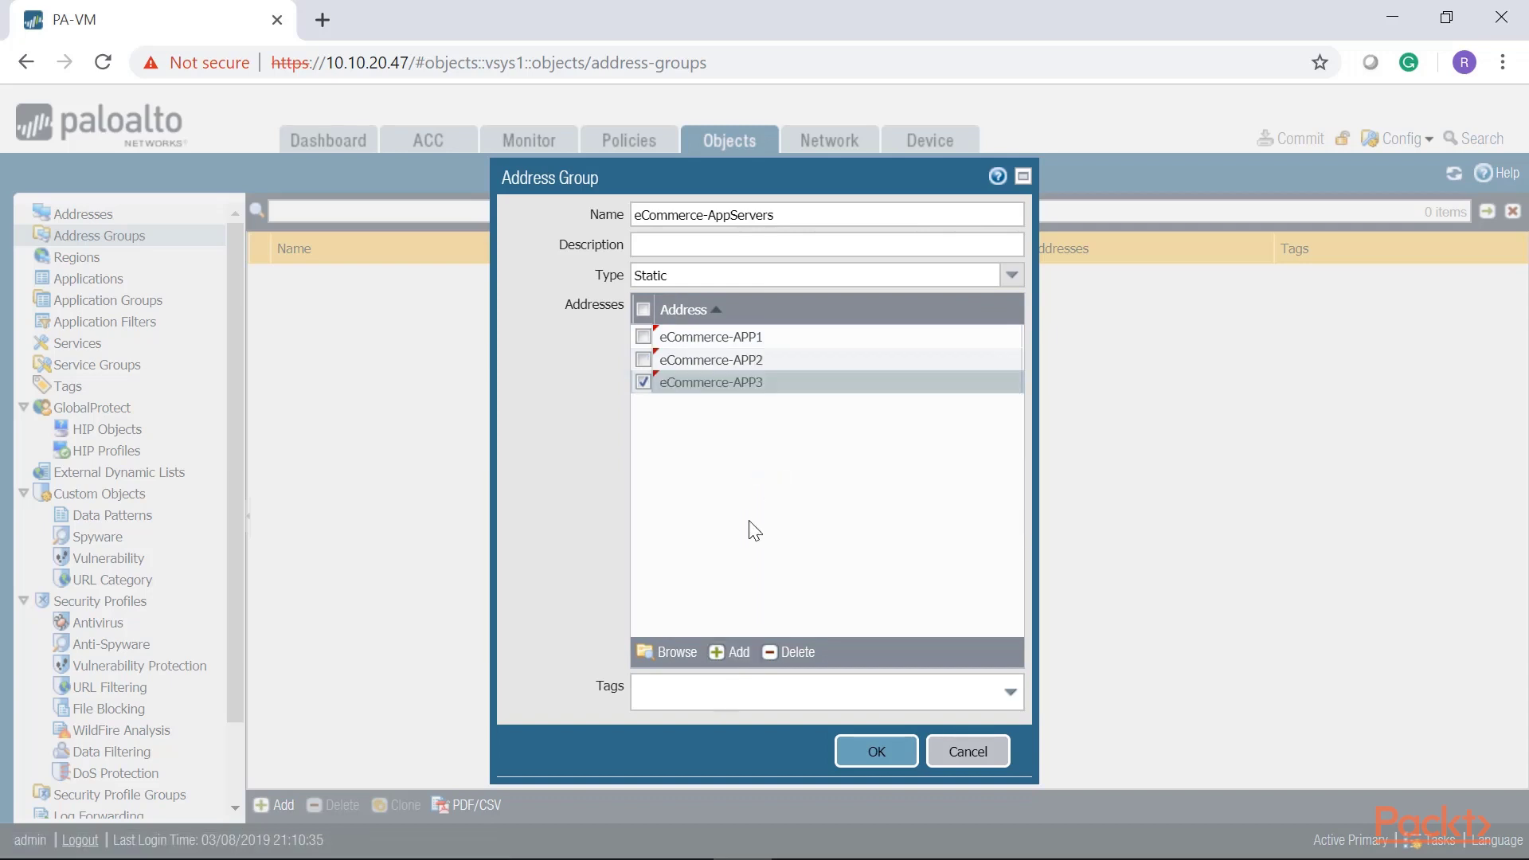
{"action": "left_click", "coordinate": [877, 752]}
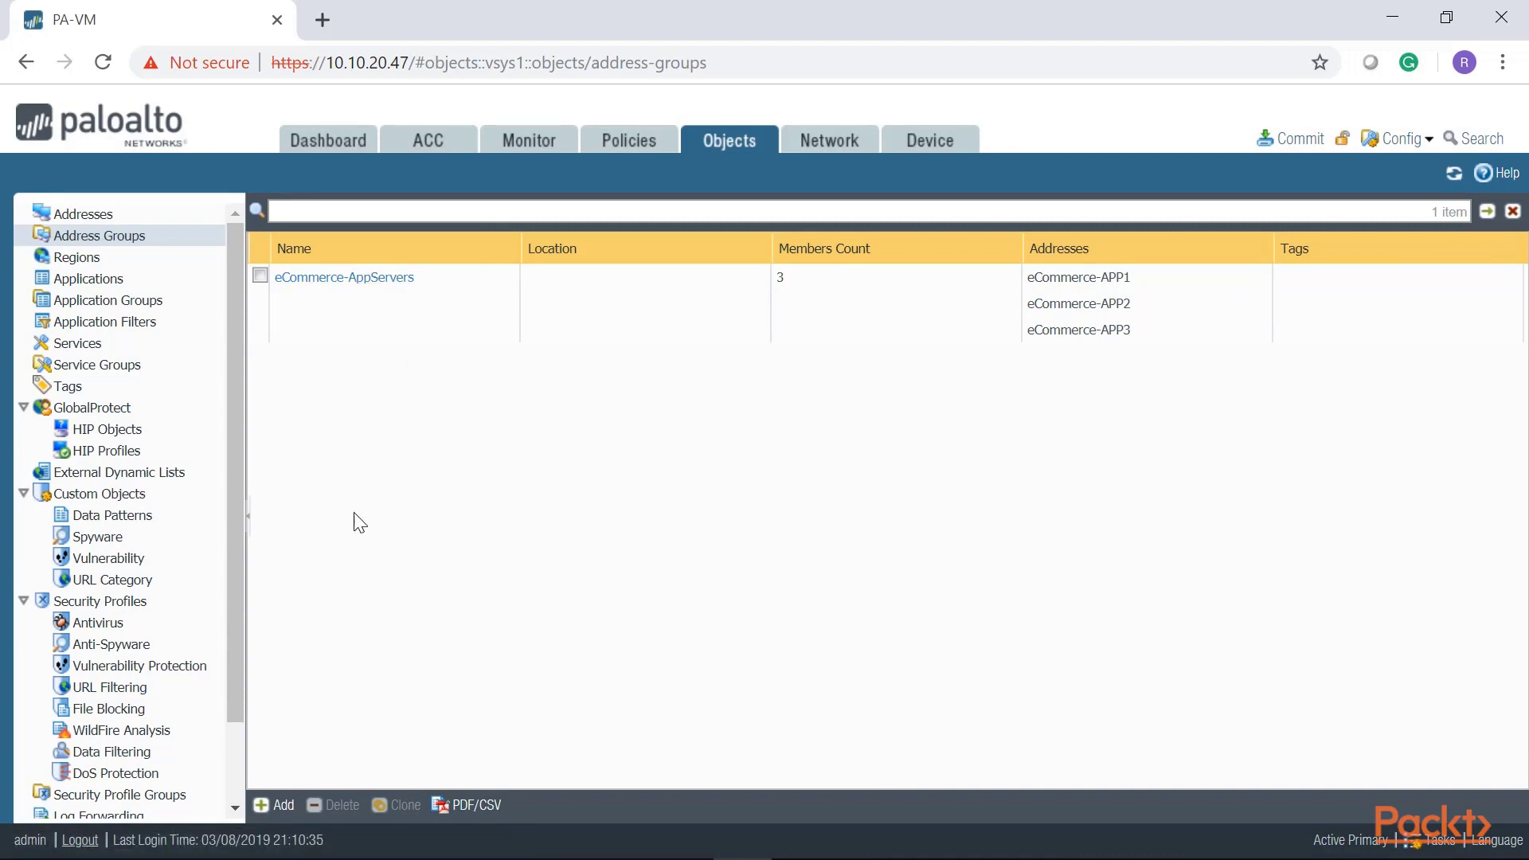
Step: Create a static address group named eCommerce-WebServers with members eCommerce-Web1, eCommerce-Web2 and eCommerce-Web3
{"action": "left_click", "coordinate": [275, 805]}
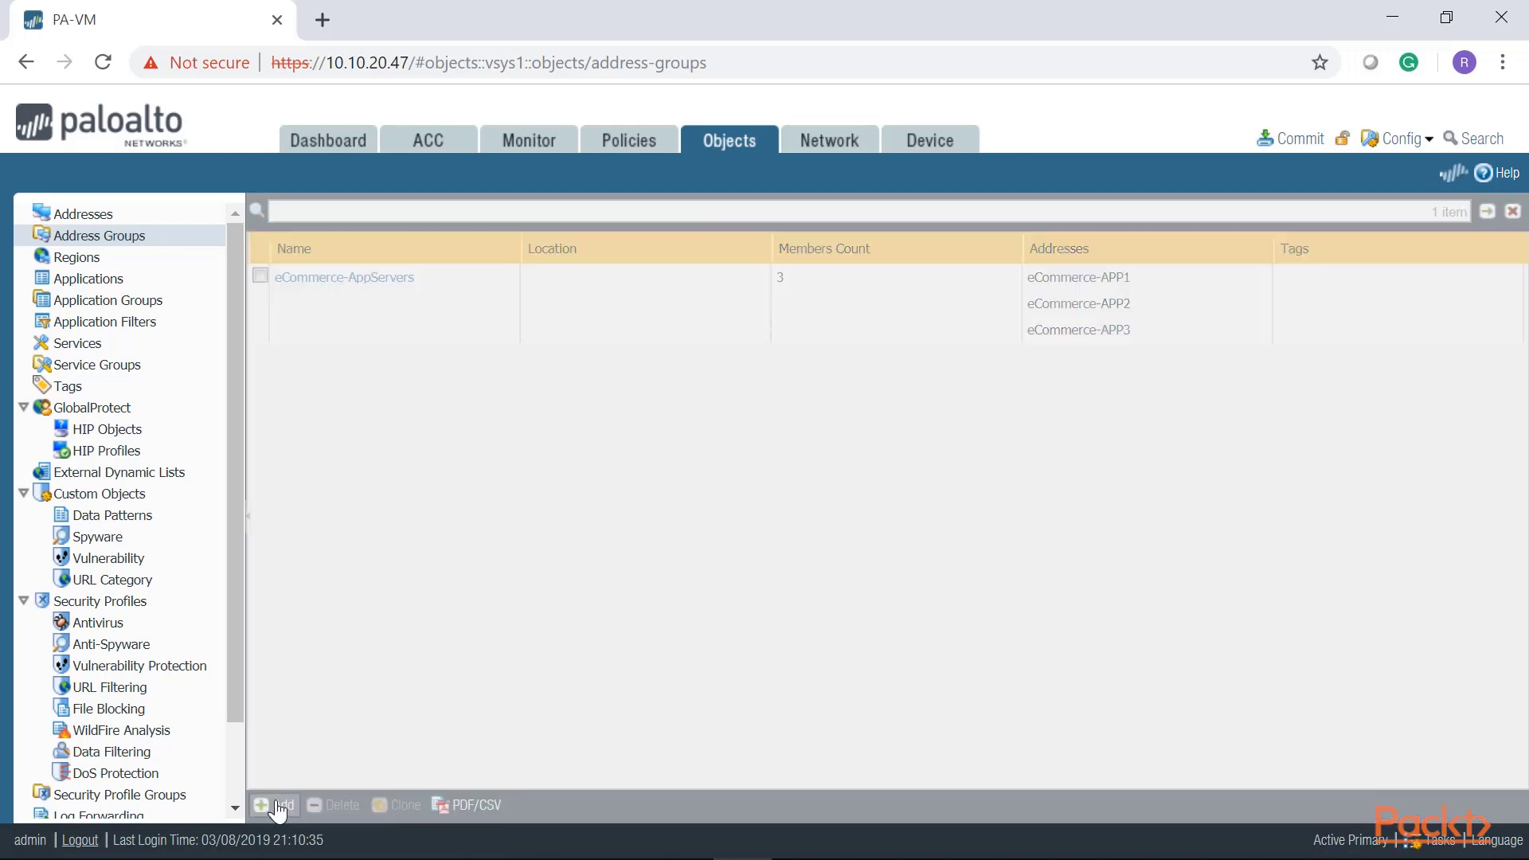
{"action": "type", "text": "e"}
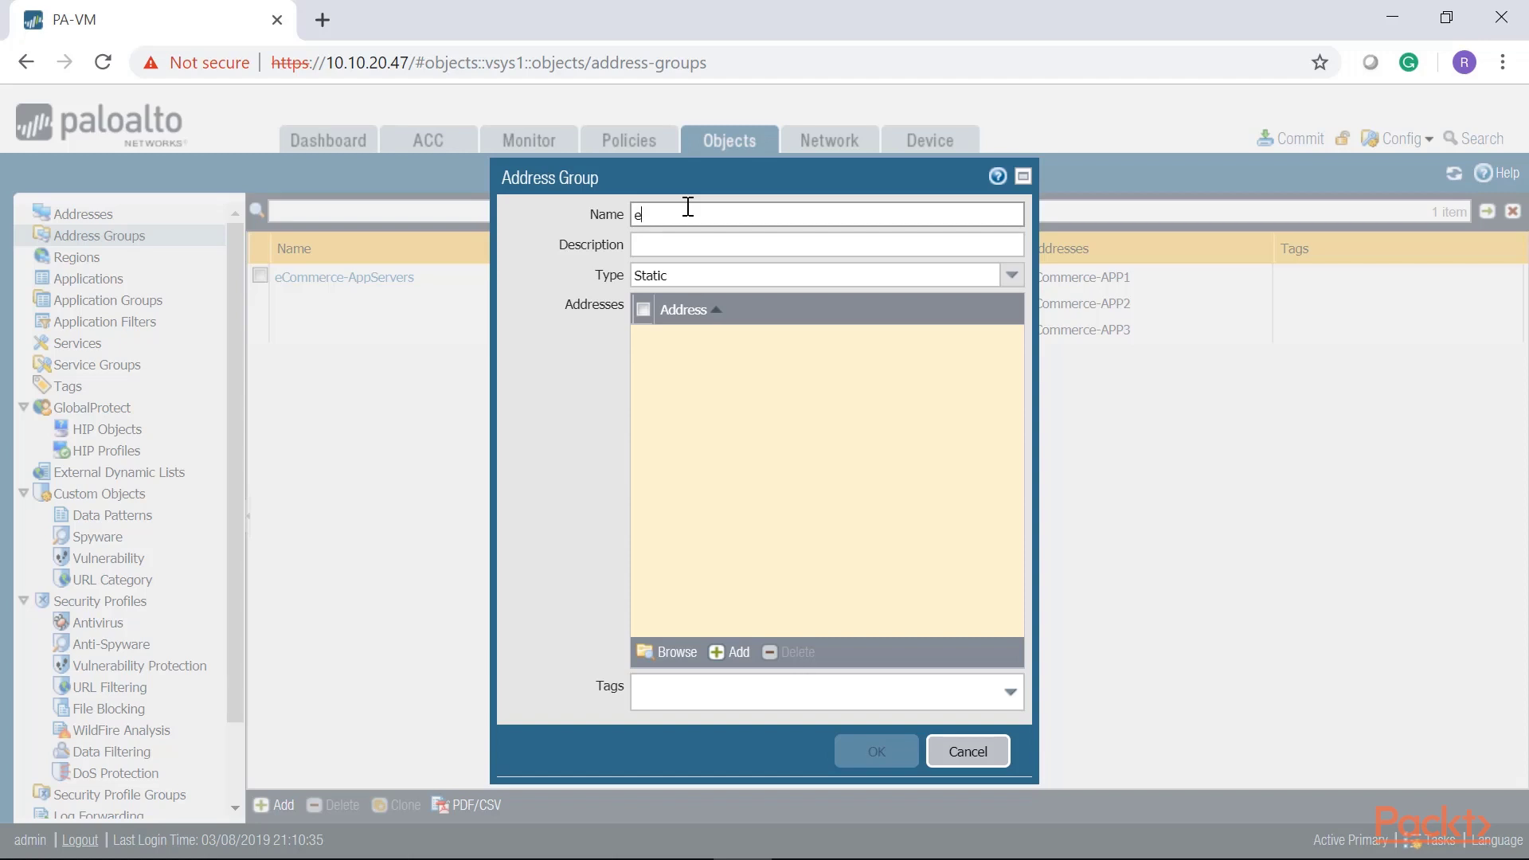
{"action": "type", "text": "Commerce-WebServers"}
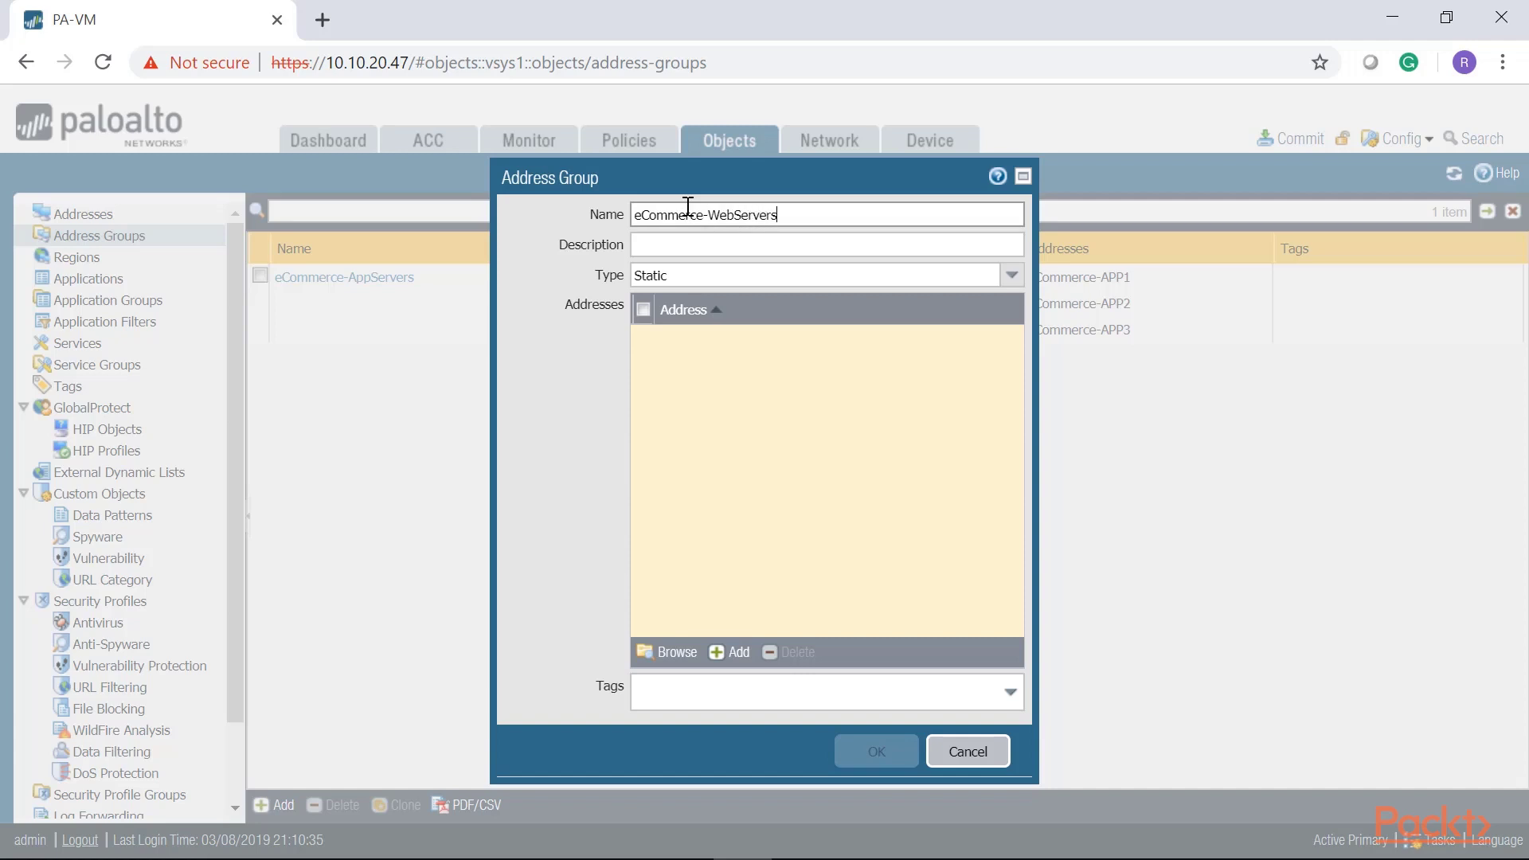
{"action": "left_click", "coordinate": [731, 654]}
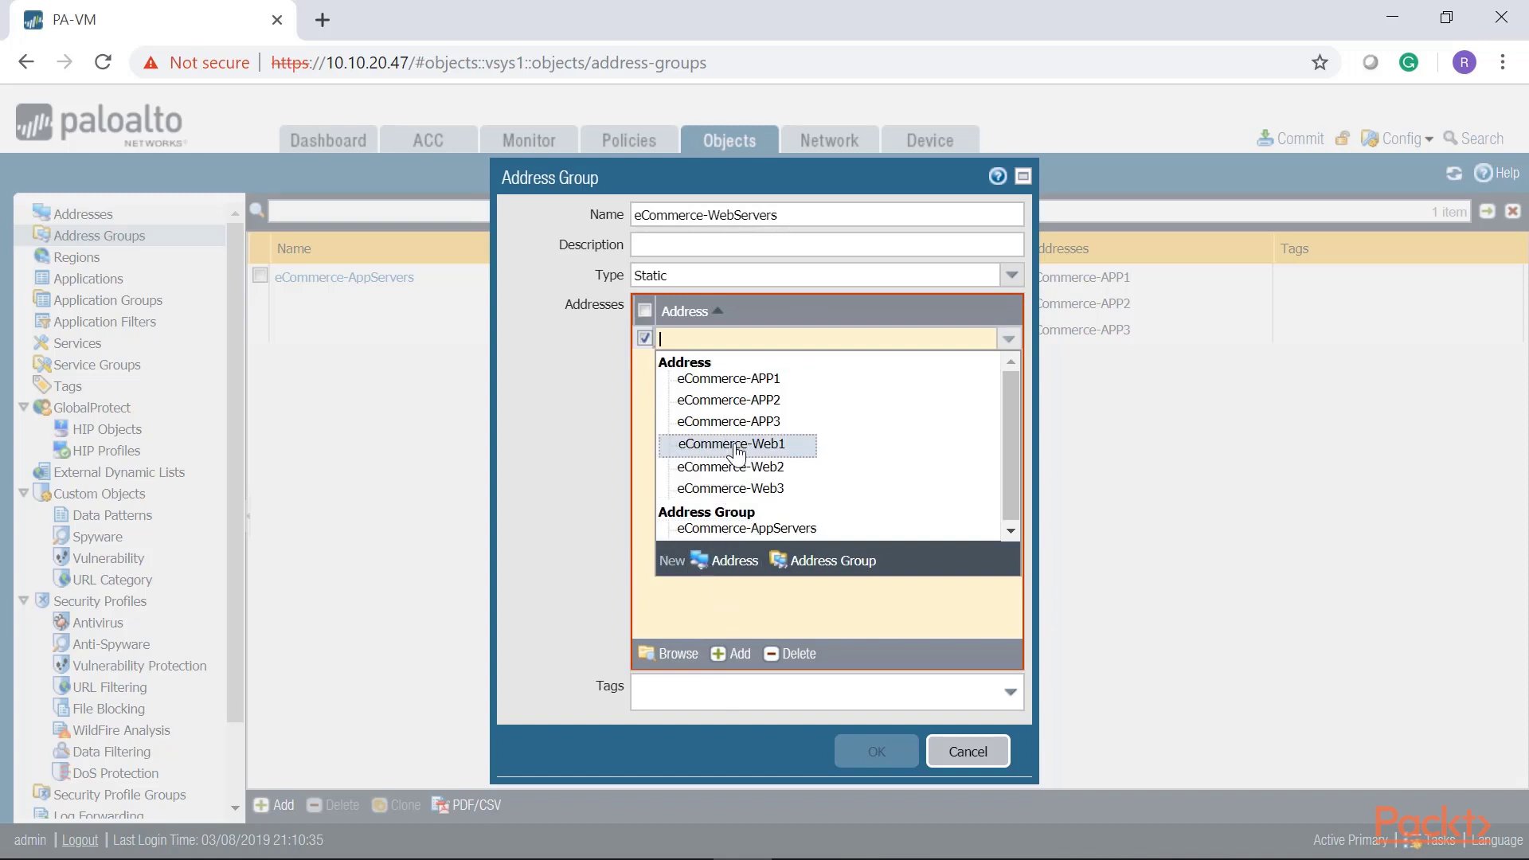
{"action": "left_click", "coordinate": [731, 443]}
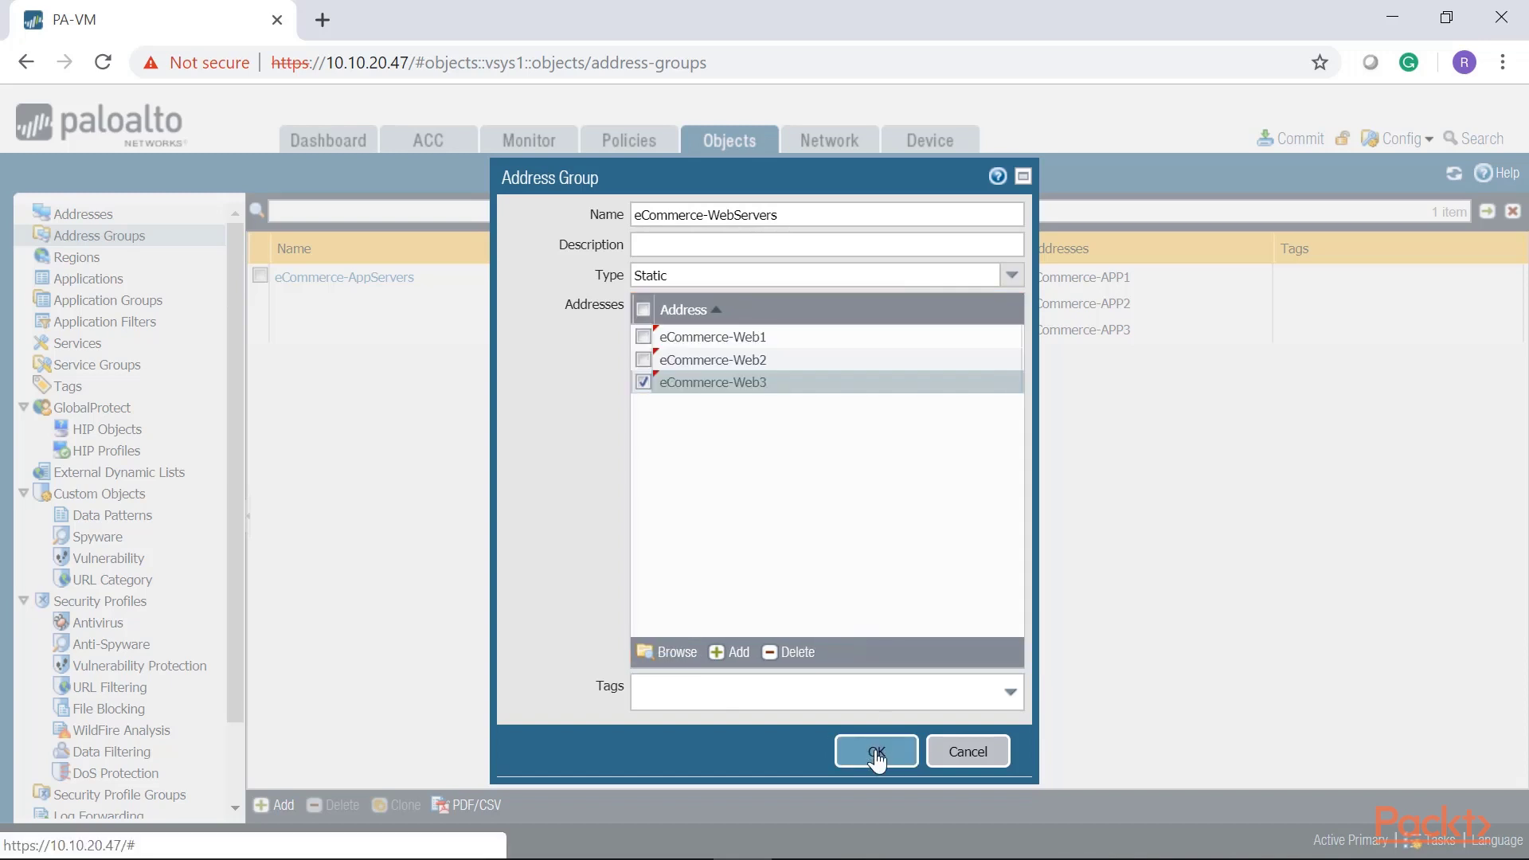
{"action": "left_click", "coordinate": [877, 753]}
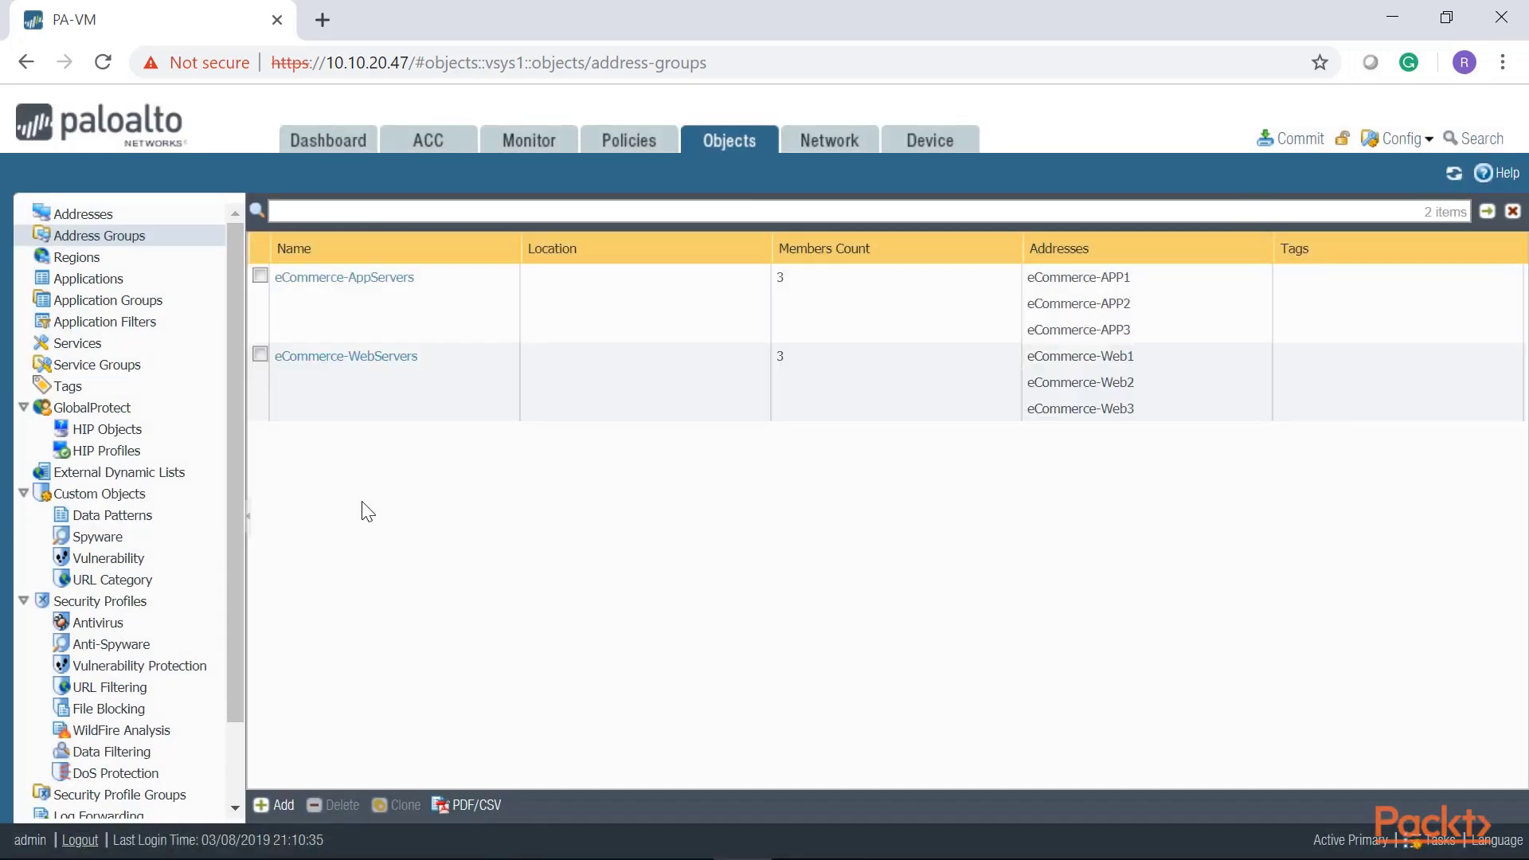